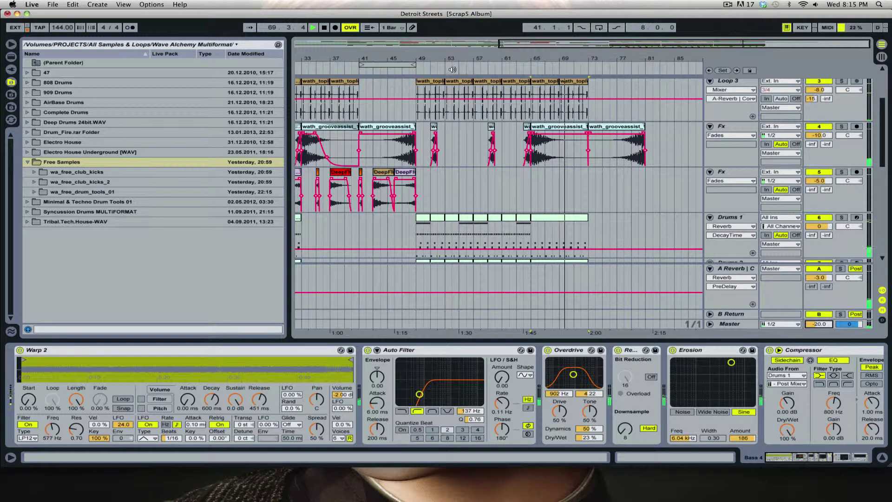
- Stop playback and examine the clips of the Drums 1, Drums 2 and Drums 3 tracks across the arrangement
scroll(592, 203, "down", 4)
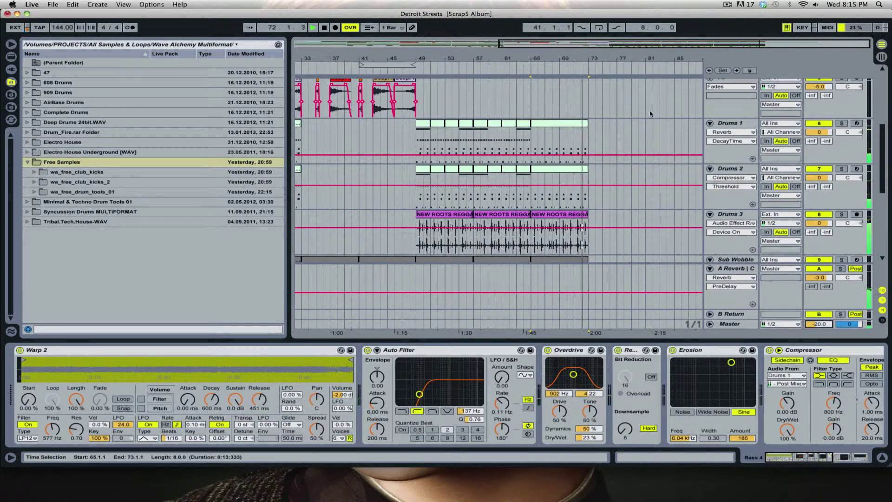
key("space")
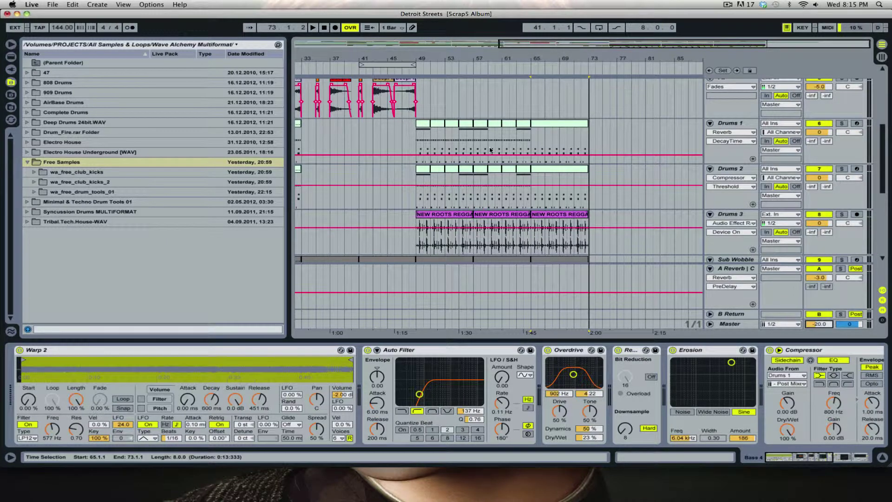
scroll(490, 149, "down", 1)
scroll(490, 150, "down", 3)
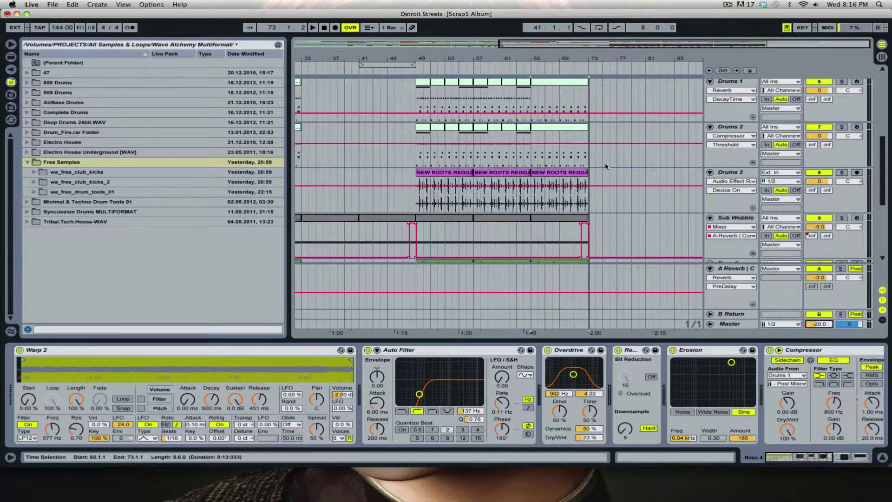
scroll(603, 167, "up", 3)
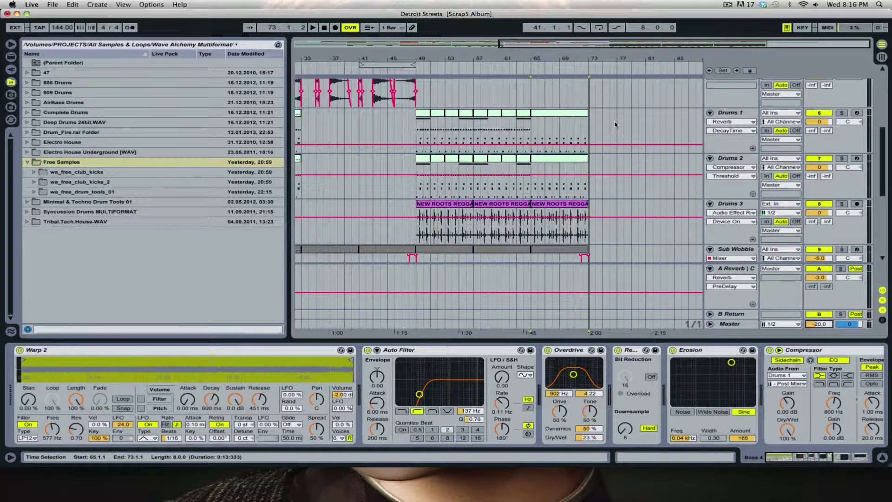
left_click(427, 113)
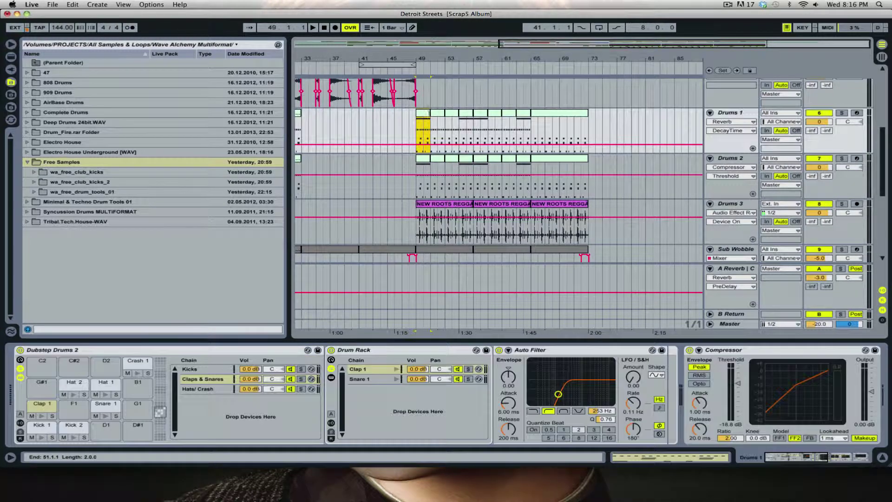
scroll(427, 113, "left", 10)
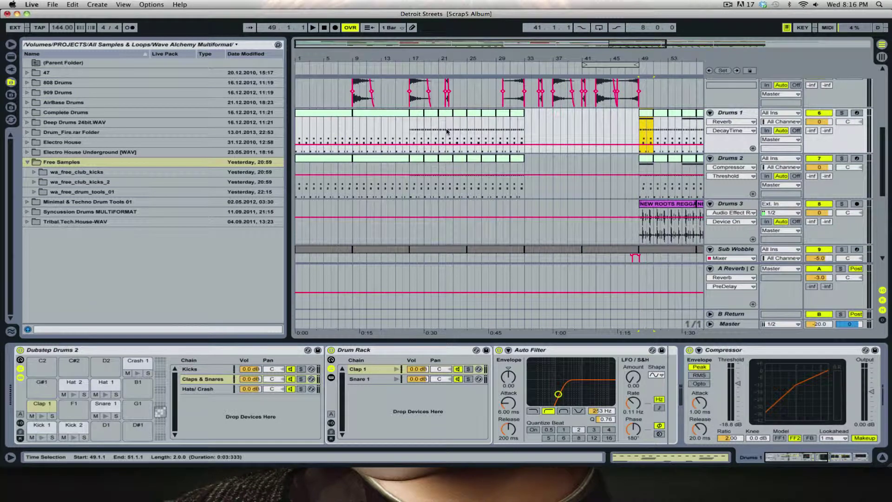
scroll(447, 130, "up", 5)
scroll(447, 130, "down", 4)
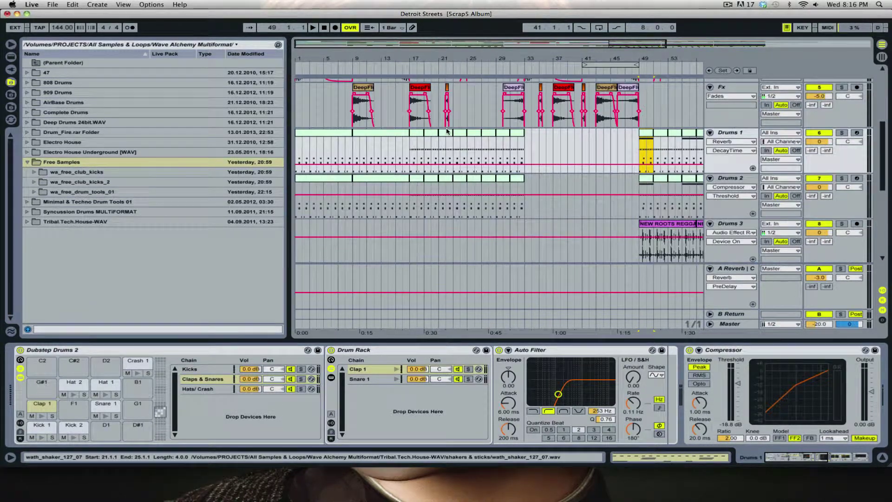
scroll(481, 83, "right", 8)
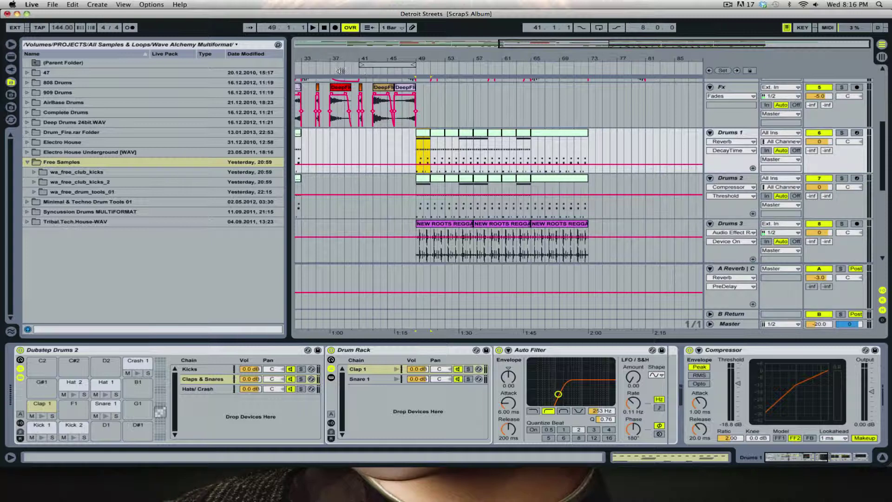
- Set the master volume to -10 dB and play the arrangement from about bar 45, briefly soloing Drums 1
left_click(813, 324)
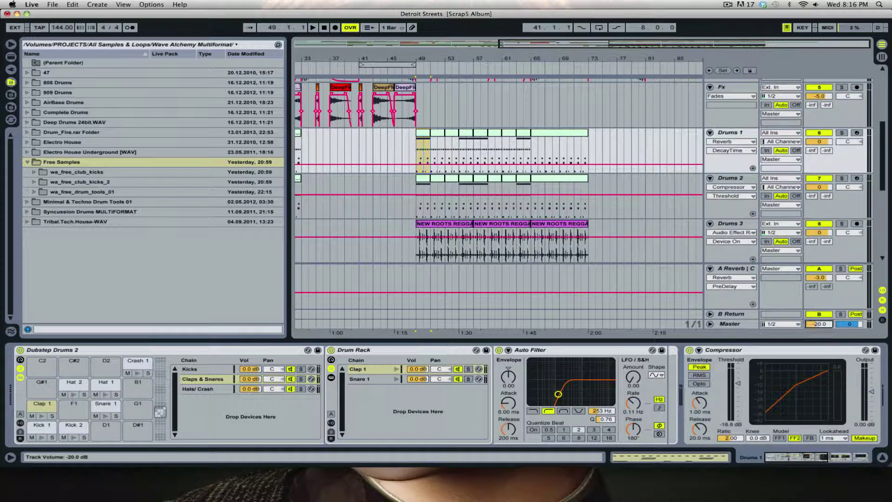
left_click(388, 68)
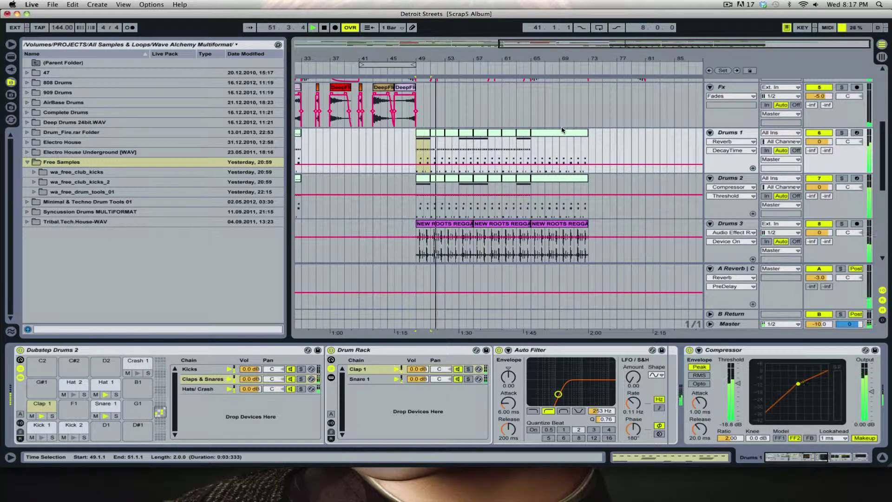
scroll(562, 130, "down", 1)
left_click(839, 112)
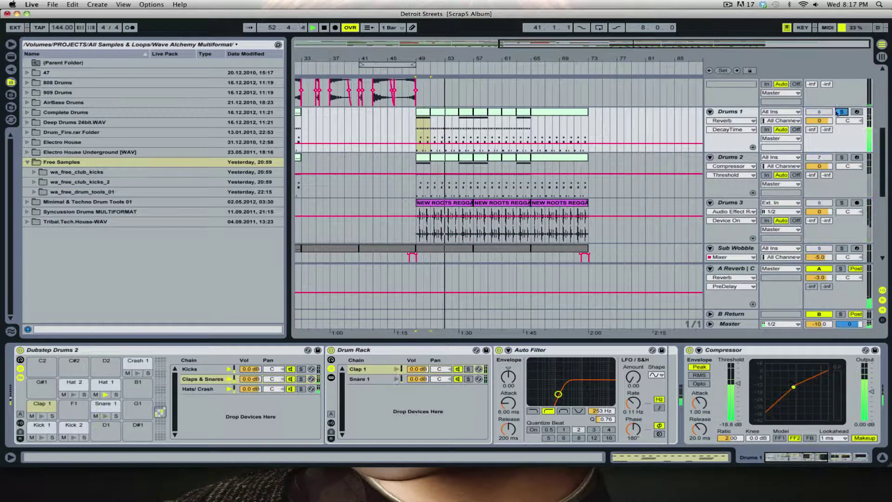
left_click(741, 112)
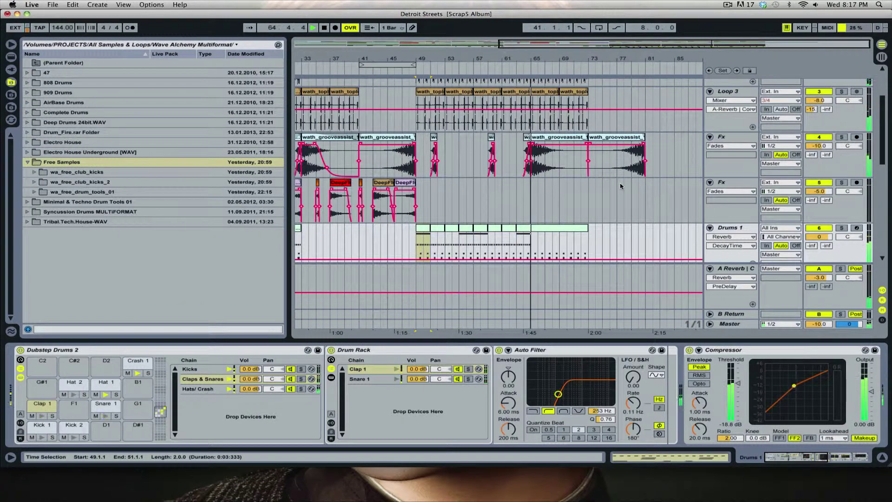
scroll(621, 186, "down", 3)
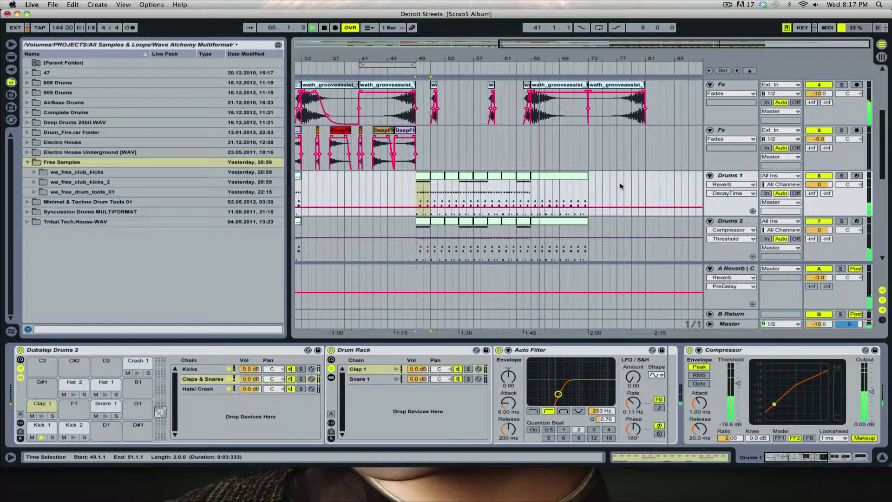
key("space")
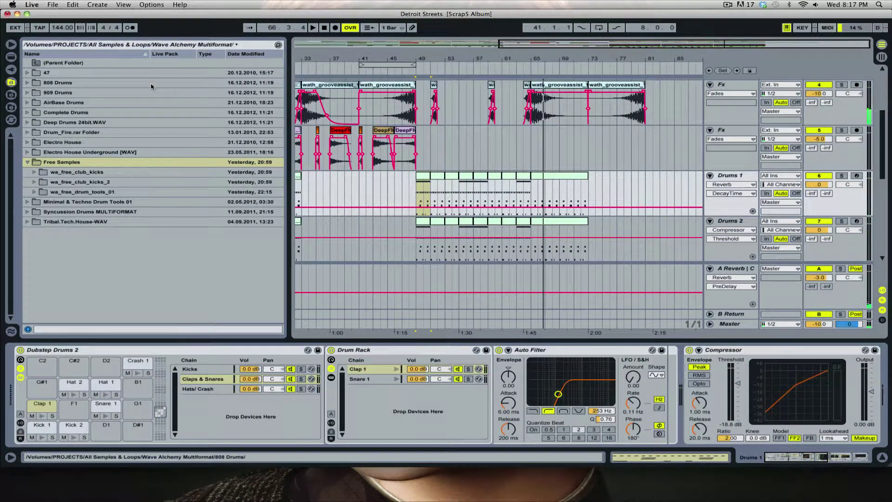
- Create a new Live Set without saving the changes to Detroit Streets
left_click_drag(576, 42, 576, 47)
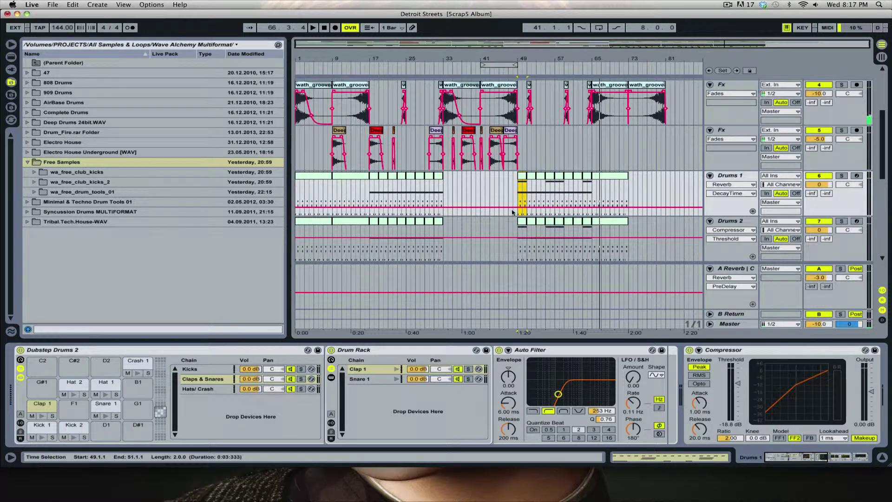
scroll(512, 212, "down", 3)
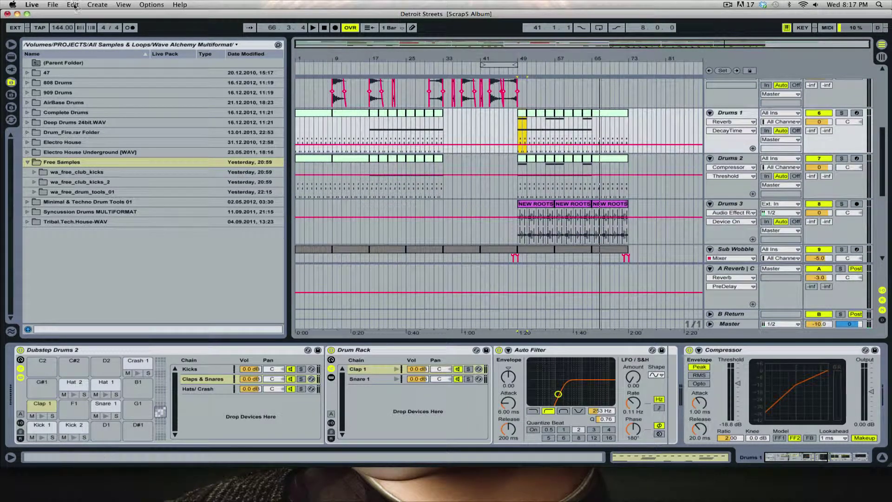
left_click(52, 4)
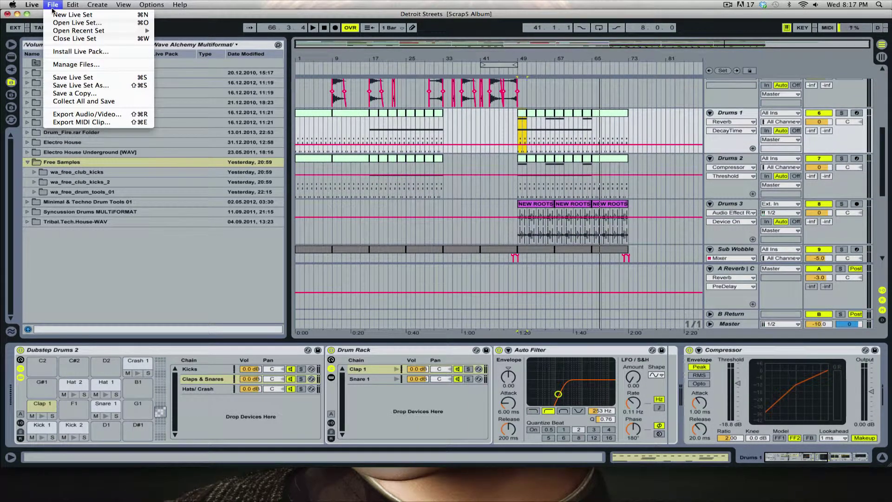
left_click(56, 14)
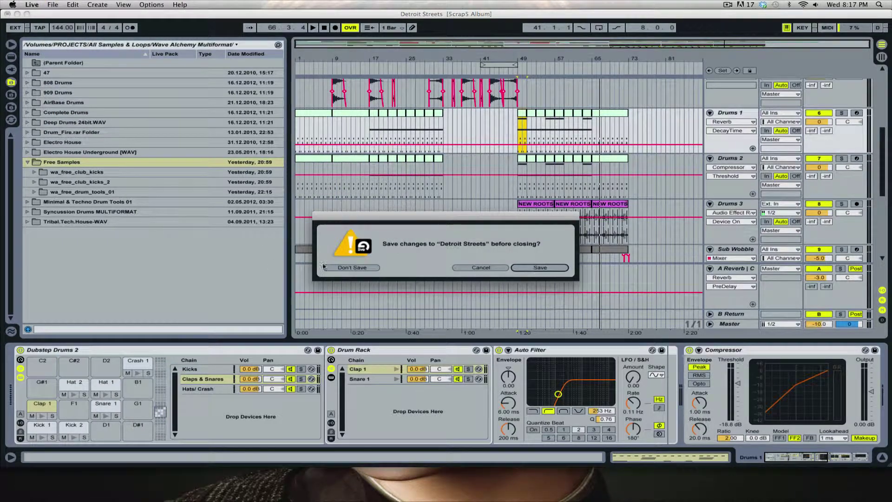
left_click(356, 267)
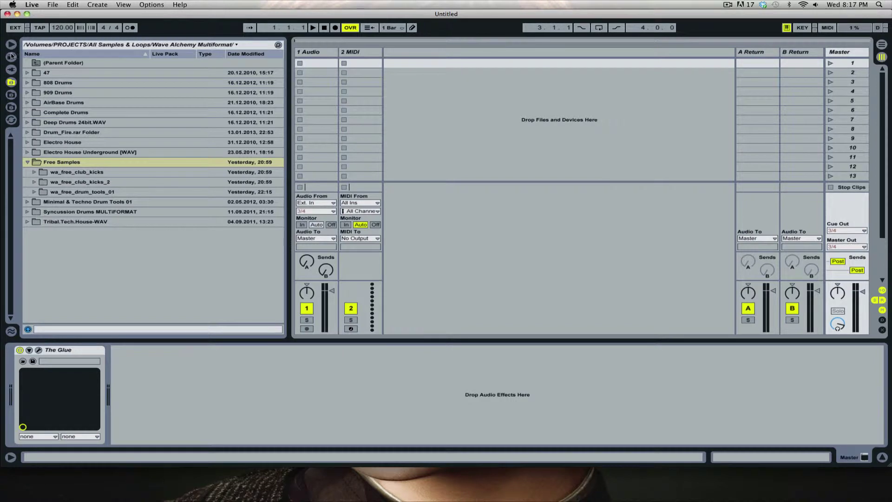
- Delete the audio track and add a MIDI track so the set holds two MIDI tracks, selecting the first
left_click(312, 55)
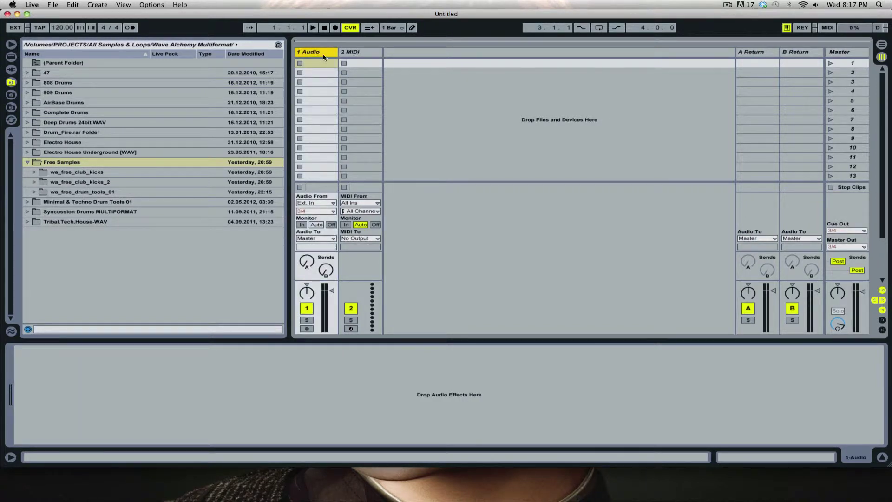
key("Delete")
key("super+shift+t")
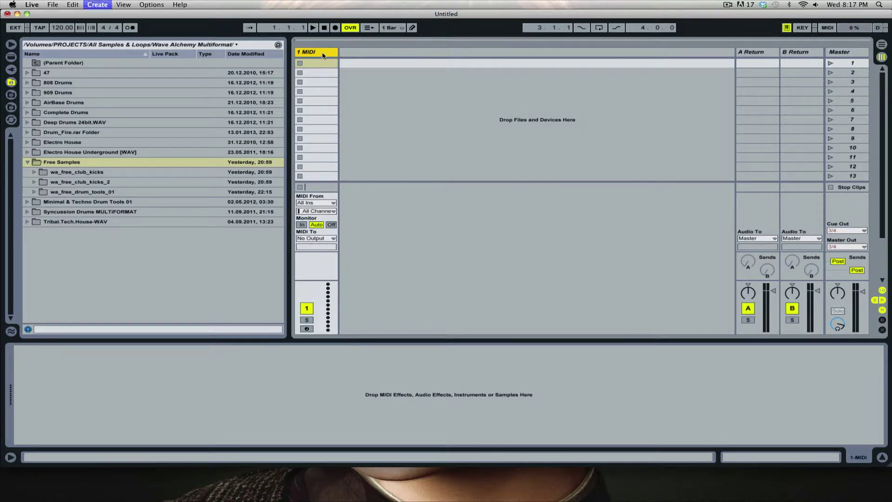
key("super+shift+t")
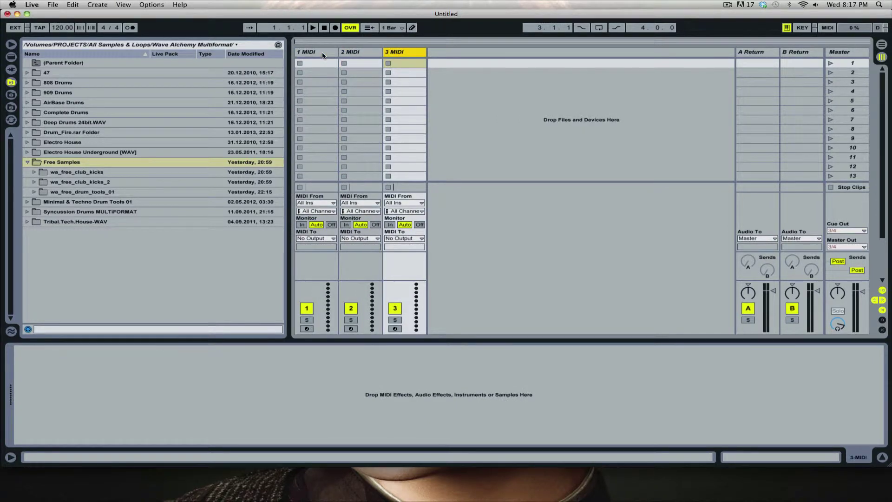
key("Delete")
left_click(323, 52)
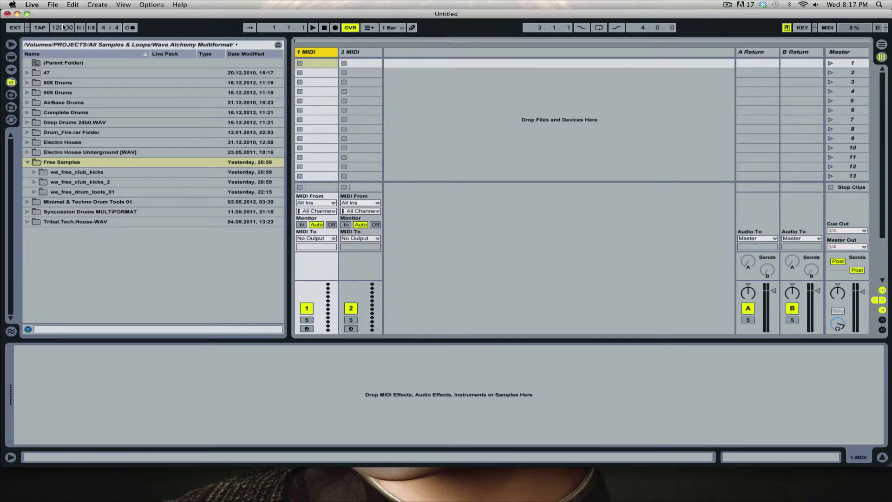
- Load an empty Drum Rack onto each of the two MIDI tracks and arm the first track for recording
left_click(11, 57)
left_click_drag(65, 73, 306, 72)
left_click(64, 354)
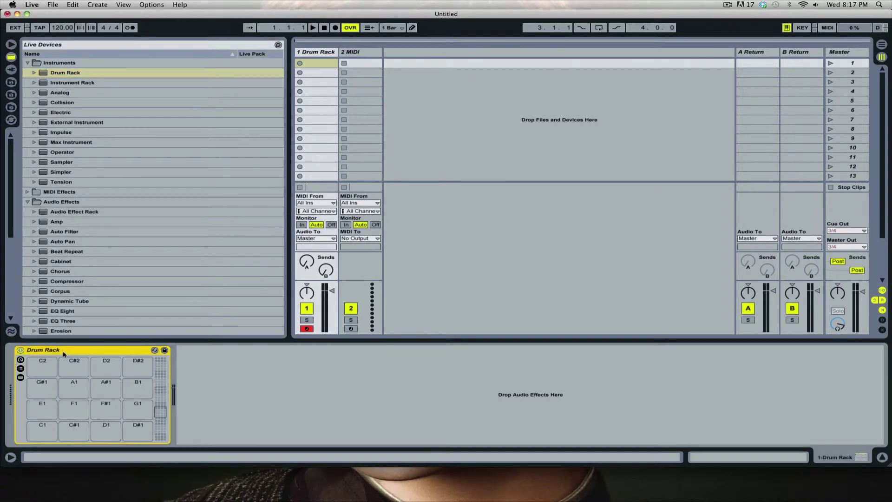
left_click_drag(371, 163, 359, 164)
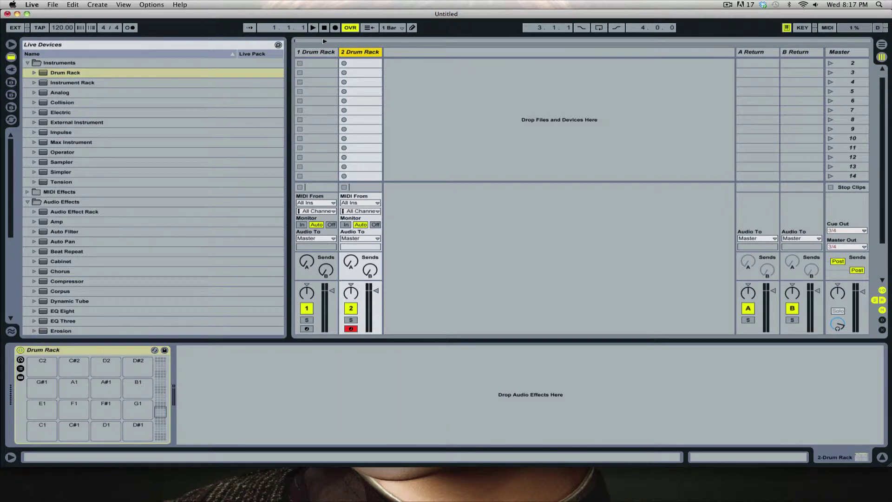
left_click(321, 53)
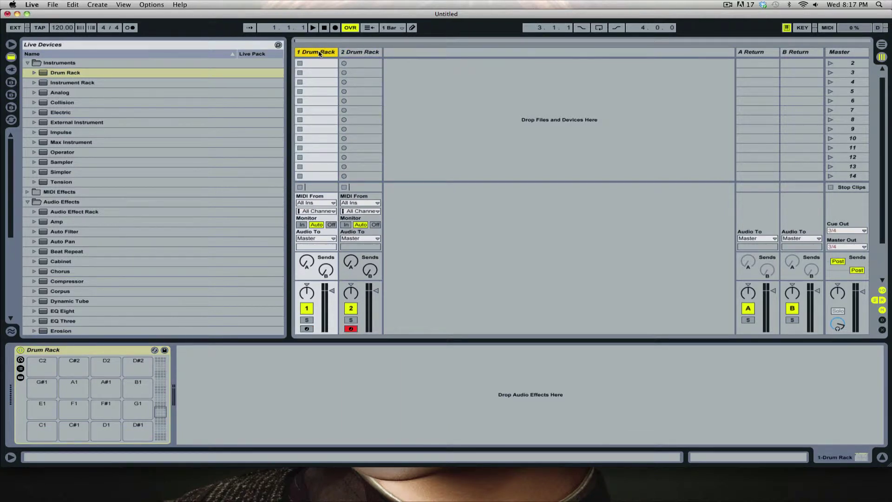
left_click(307, 328)
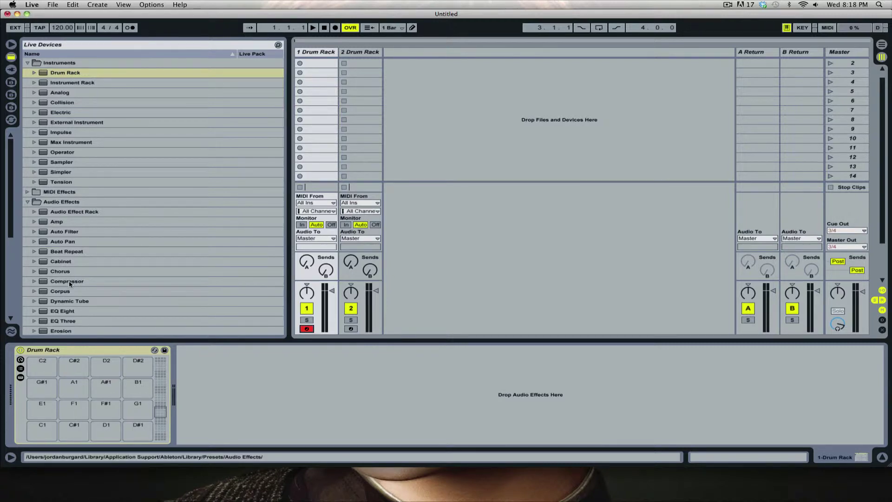
- Add a Compressor, a Reverb and a Saturator after the Drum Rack on the first track
left_click_drag(70, 283, 308, 415)
scroll(99, 238, "down", 5)
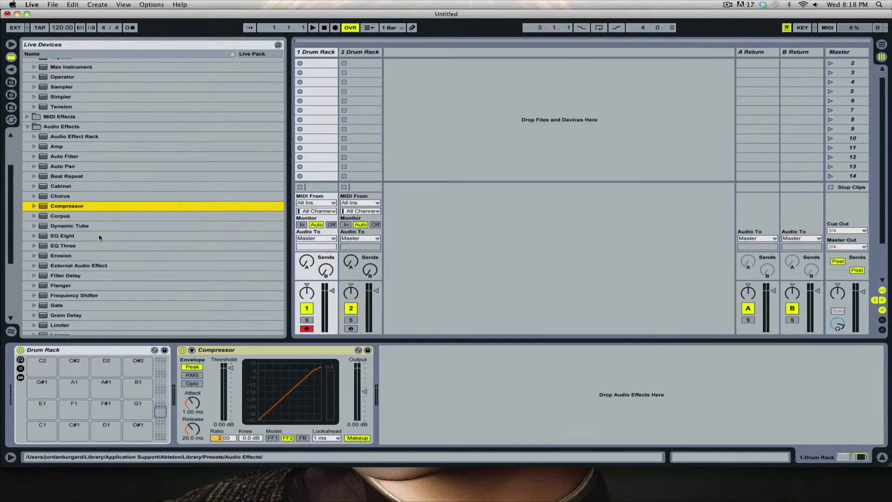
scroll(99, 237, "down", 10)
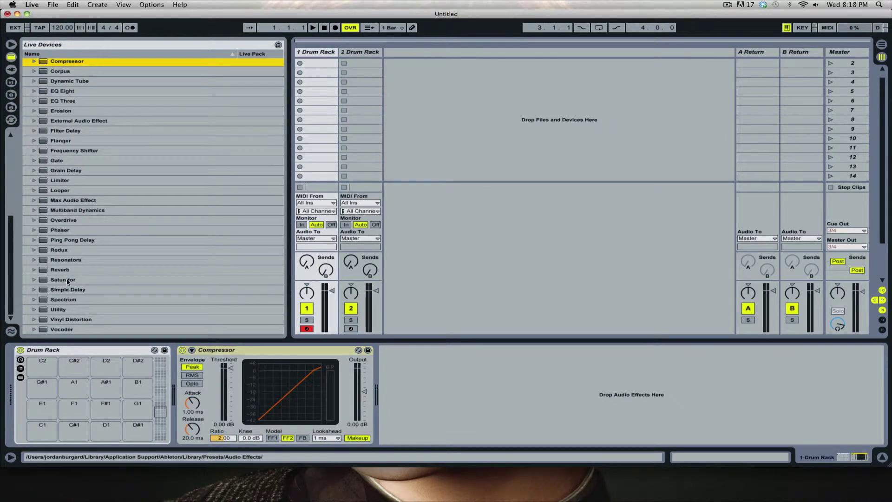
left_click_drag(63, 274, 534, 394)
left_click_drag(63, 283, 719, 373)
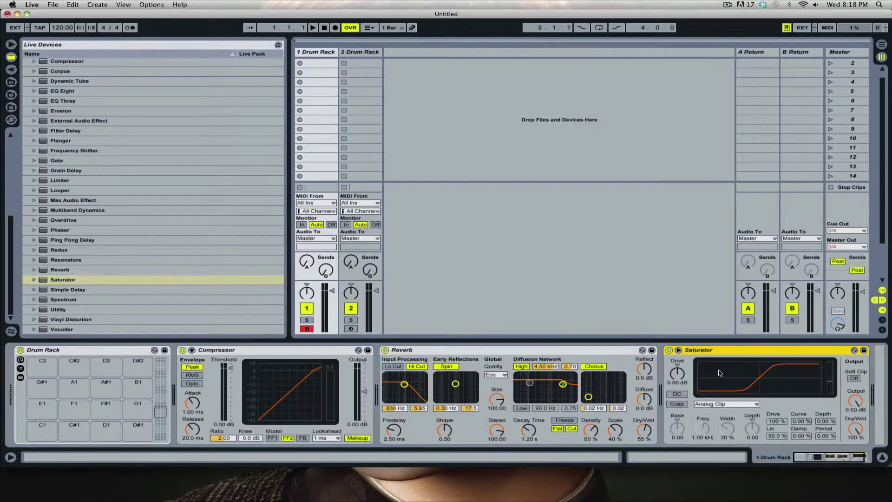
- Open the wa_free_club_kicks folder in Free Samples and preview the kick wamb_mbasefree_001.wav
left_click(11, 94)
left_click(11, 107)
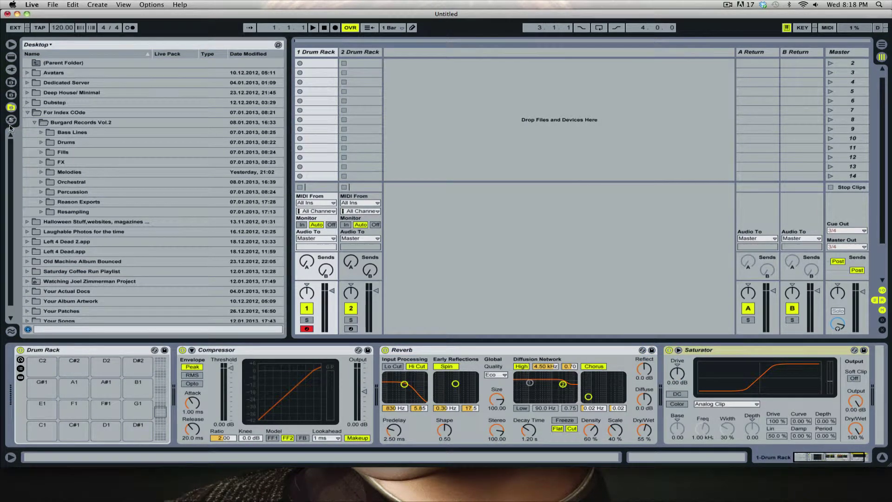
left_click(11, 120)
left_click(11, 82)
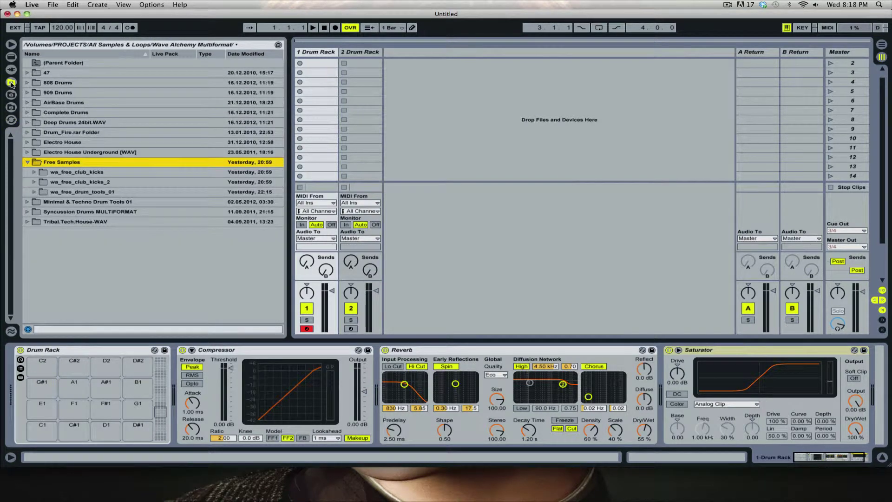
left_click(34, 174)
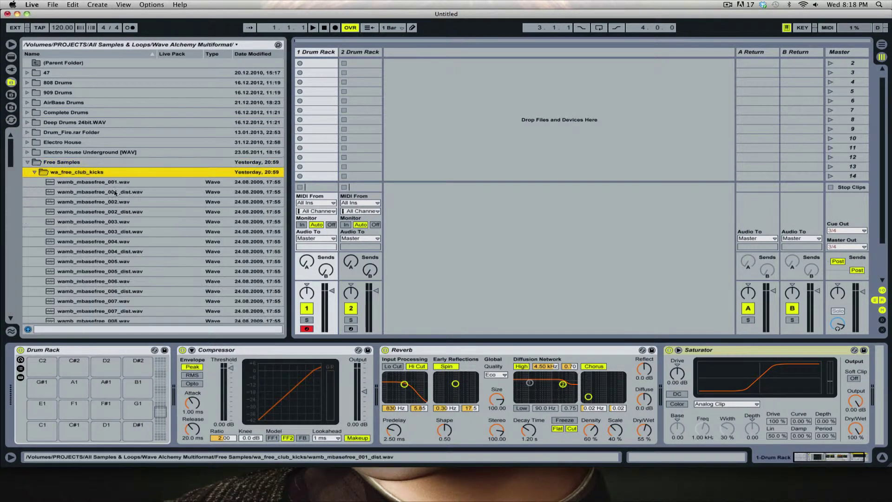
left_click(115, 182)
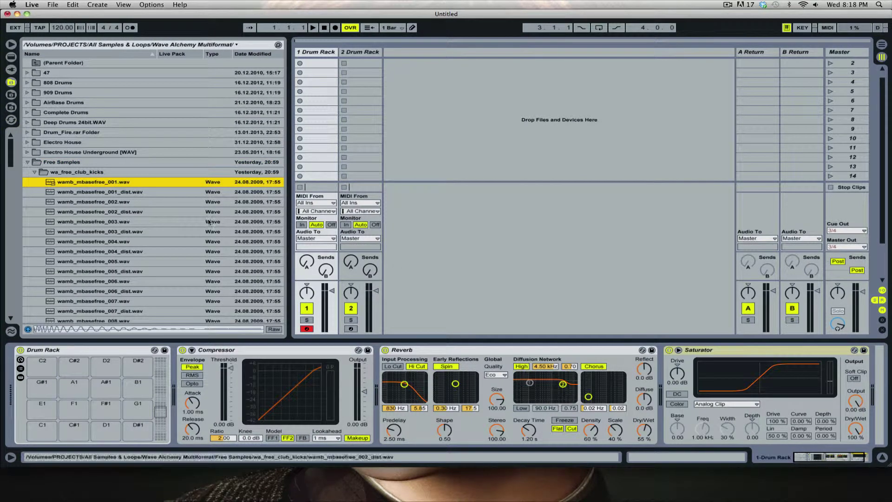
- Set both the Cue Out and the Master Out to output 1/2
left_click(847, 230)
left_click(843, 238)
left_click(850, 246)
left_click(841, 254)
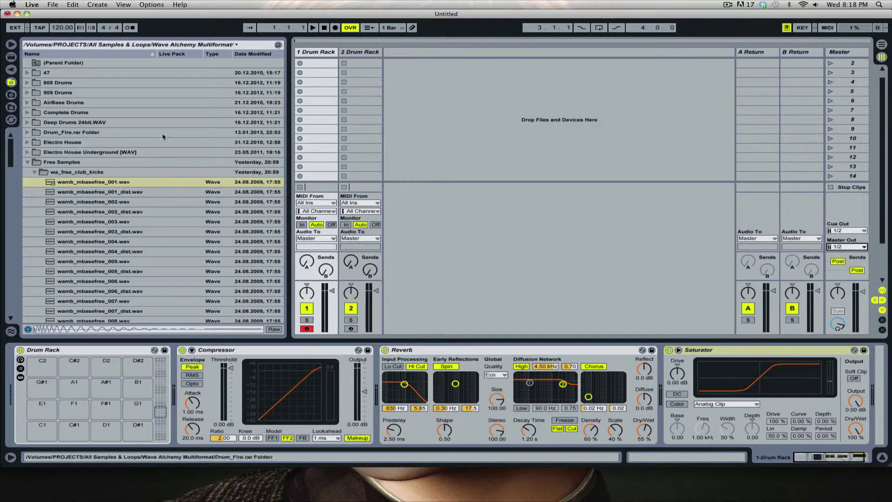
- Audition a few kicks in wa_free_club_kicks and load wamb_mbasefree_005.wav onto pad C1 of the first track's Drum Rack
left_click(116, 212)
left_click(119, 241)
left_click(123, 263)
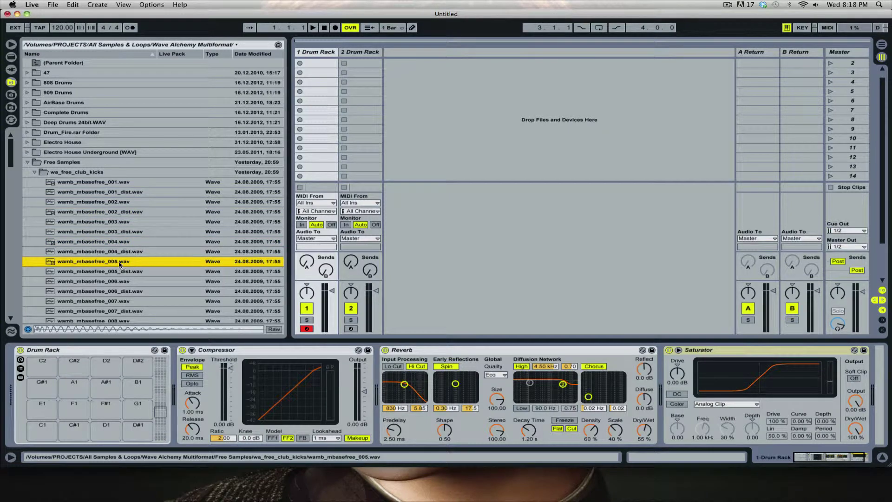
left_click_drag(120, 264, 43, 430)
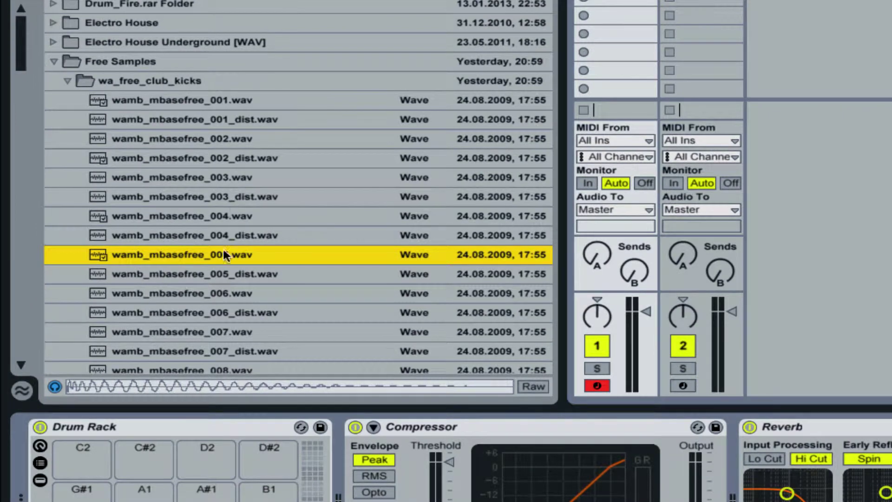
- Audition the kicks from wamb_mbasefree_006_dist.wav onward and load wamb_mbasefree_038.wav onto pad C#1 of the same Drum Rack
left_click(234, 310)
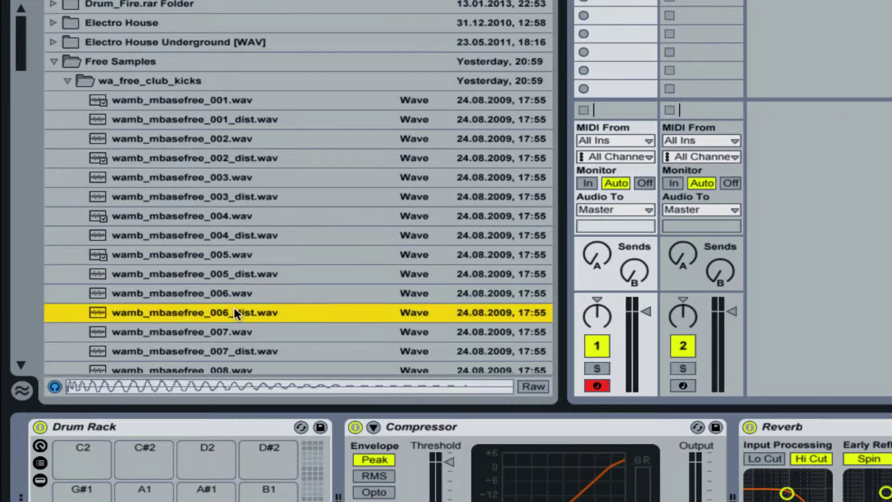
key("Down")
key("Down")
key("Down")
key("Down")
key("Down")
key("Down")
key("Down")
key("Down")
key("Down")
key("Down")
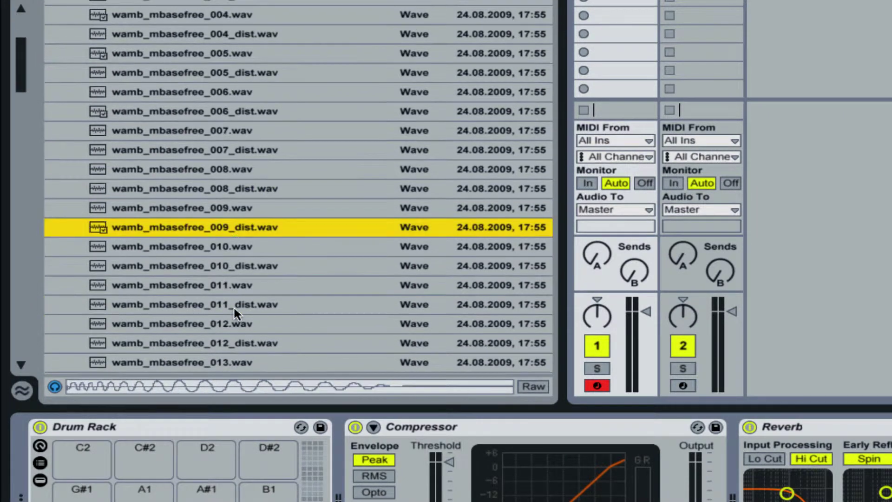
key("Down")
key("Down")
key("Down")
key("Down")
key("Down")
key("Down")
key("Down")
key("Down")
key("Down")
key("Down")
key("Down")
key("Down")
key("Down")
key("Down")
key("Down")
key("Down")
key("Down")
key("Down")
key("Down")
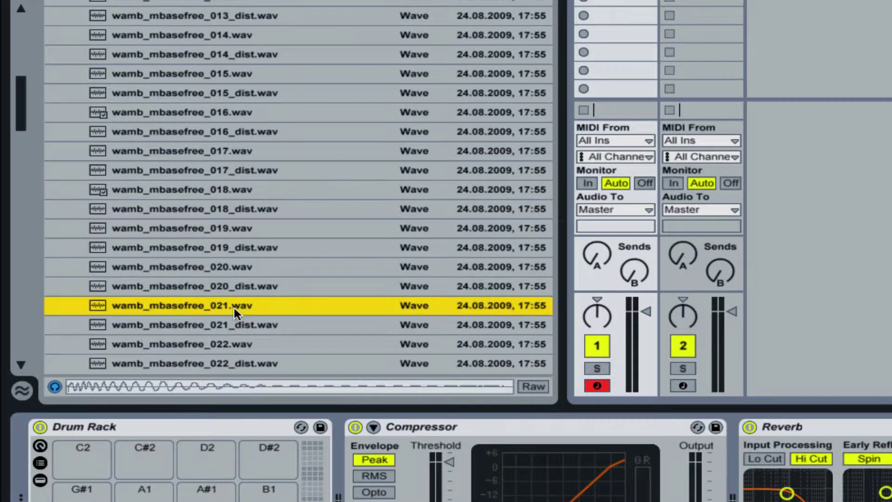
key("Down")
key("Down")
key("Down")
key("Down")
key("Down")
key("Down")
key("Down")
key("Down")
key("Down")
key("Down")
key("Down")
key("Down")
key("Down")
key("Down")
key("Down")
key("Down")
key("Down")
key("Down")
key("Down")
key("Down")
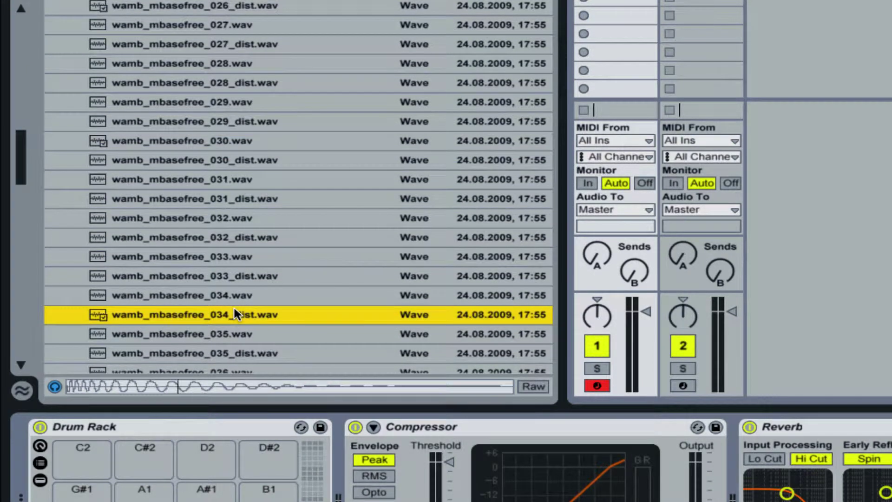
left_click(234, 307)
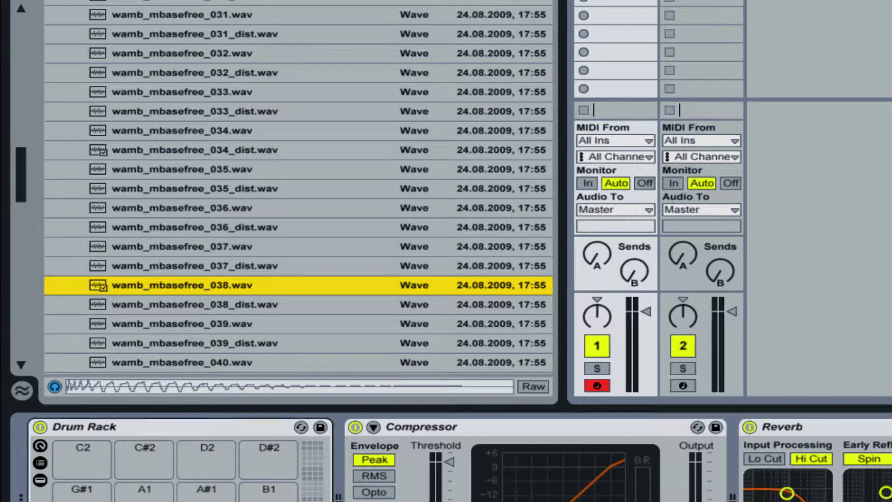
- Rename the first track's Drum Rack pads C1 and C#1 as Kick 1 and Kick 2
left_click(72, 501)
key("ctrl+r")
type("K")
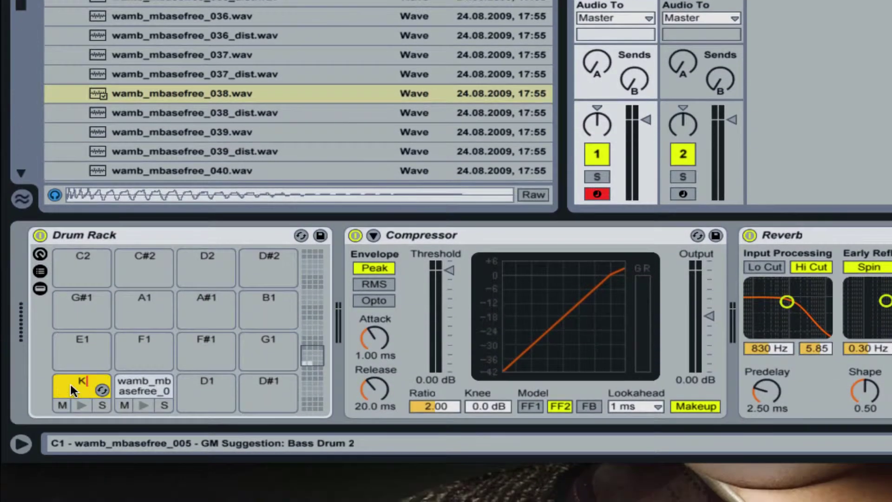
type("ick 1")
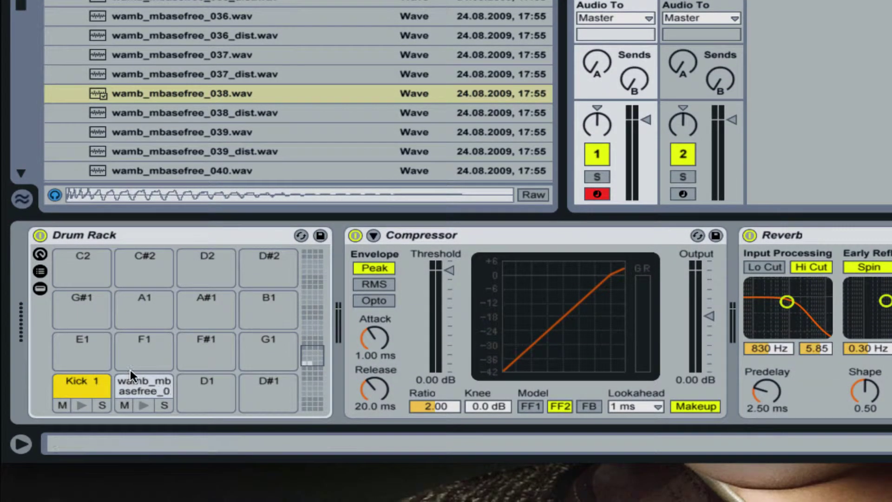
left_click(132, 383)
key("ctrl+r")
type("Kick 2")
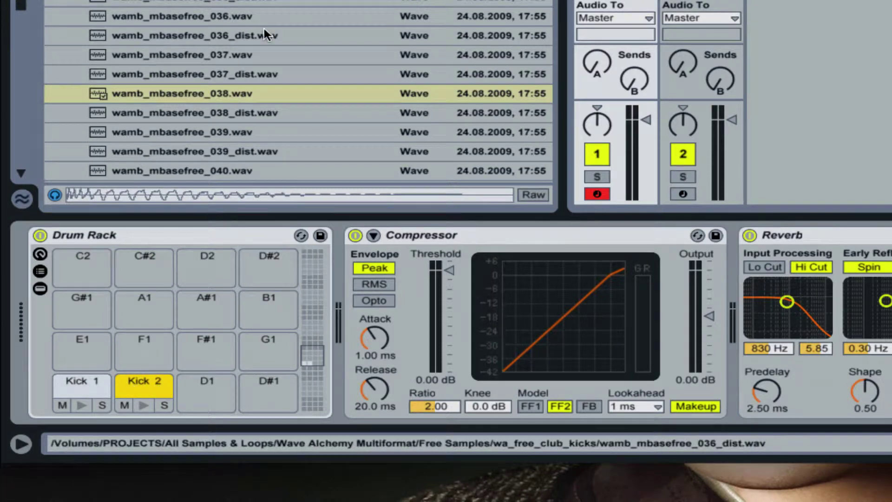
- Select the second Drum Rack track, audition more kicks and load wamb_mbasefree_047_dist.wav onto its pad C1
scroll(263, 29, "down", 5)
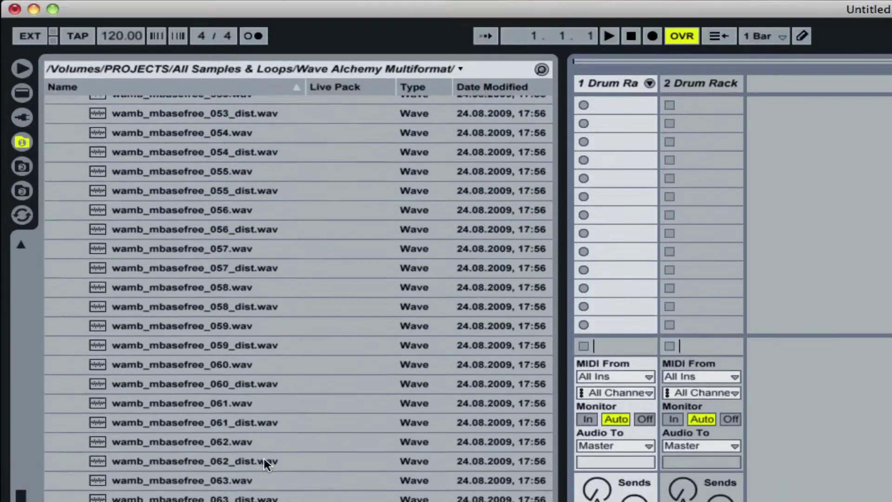
scroll(264, 479, "up", 10)
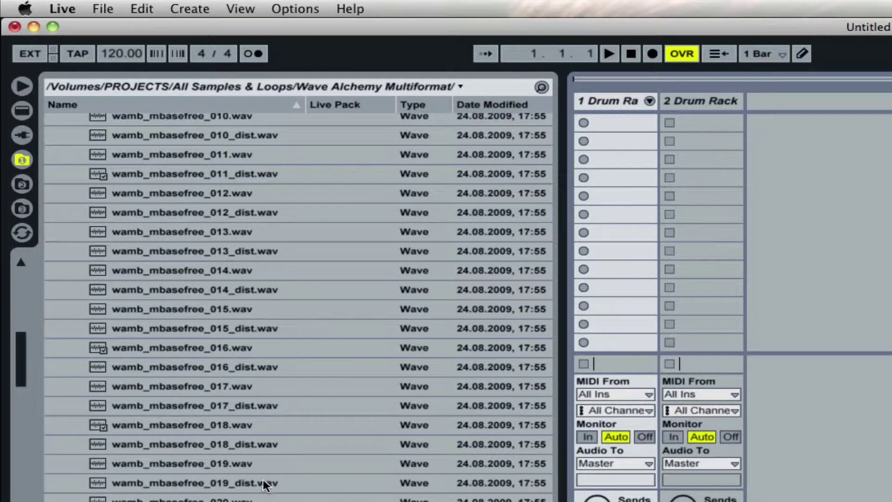
left_click(707, 102)
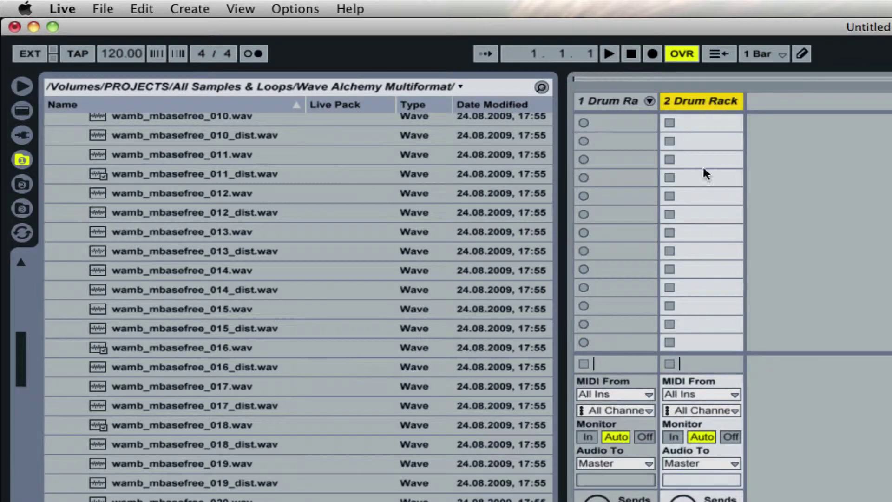
scroll(314, 361, "down", 6)
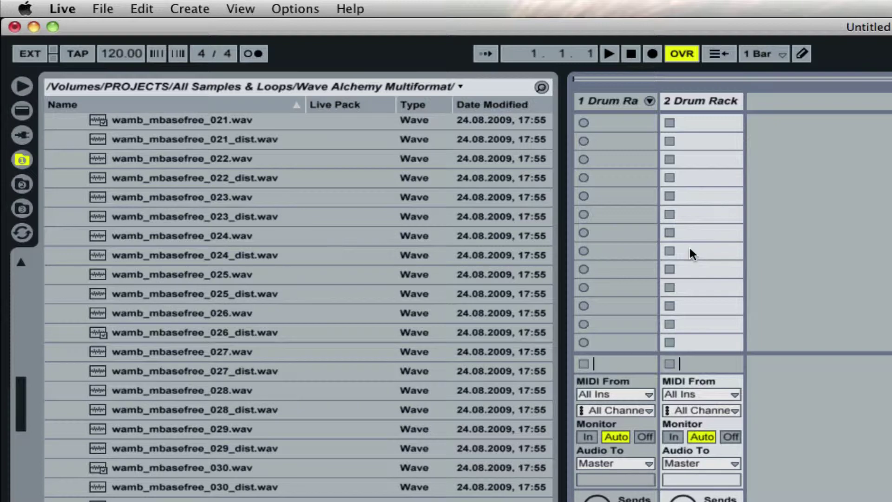
scroll(231, 451, "down", 3)
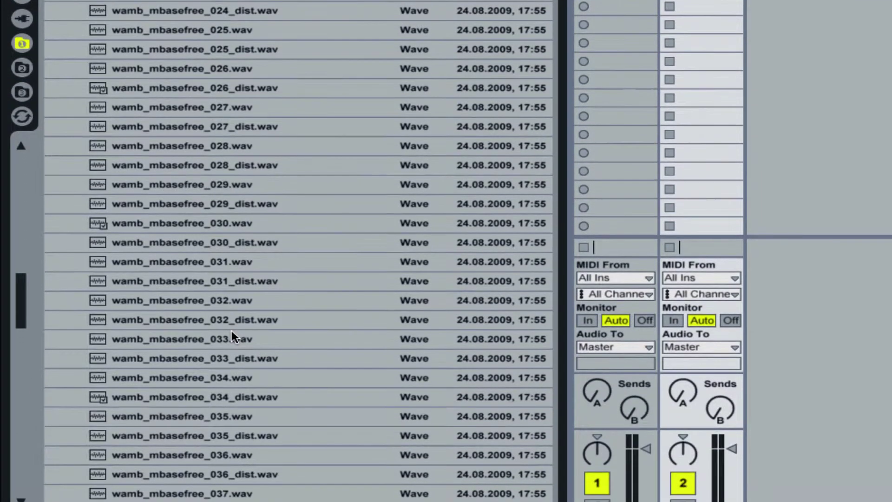
scroll(232, 447, "down", 3)
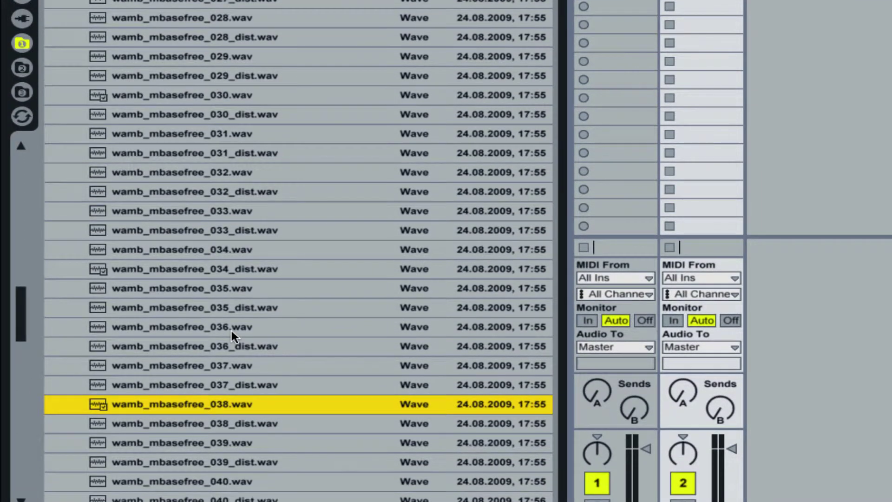
scroll(232, 331, "down", 6)
left_click(229, 330)
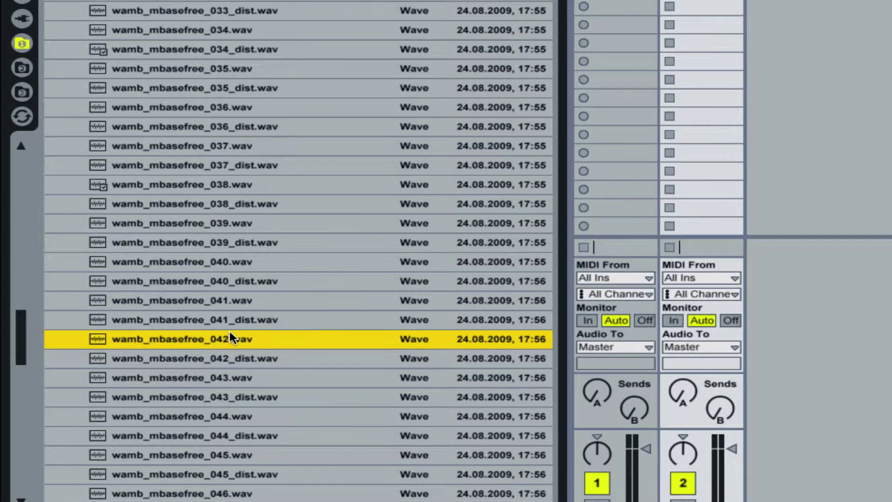
scroll(229, 331, "down", 6)
left_click(229, 331)
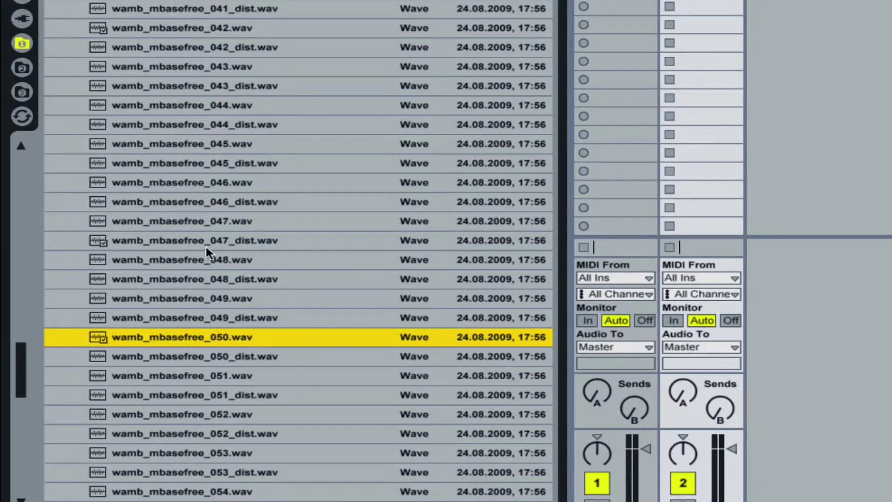
left_click(206, 246)
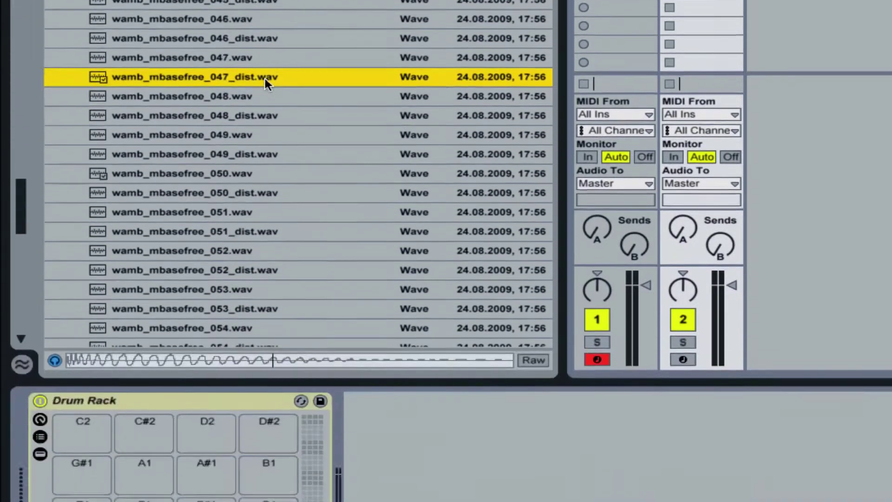
left_click_drag(264, 78, 94, 458)
- Audition the kicks from wamb_mbasefree_051.wav onward and load wamb_mbasefree_074.wav onto pad C#1 of the second track's Drum Rack
left_click(200, 212)
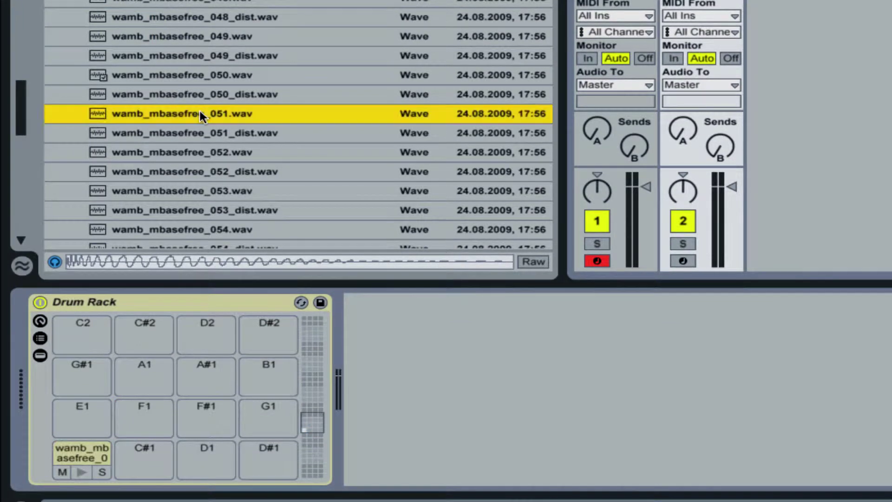
key("Down")
key("Down")
key("Down")
key("Down")
key("Down")
key("Down")
key("Down")
key("Down")
key("Down")
key("Down")
key("Down")
key("Down")
key("Down")
key("Down")
key("Down")
key("Down")
key("Down")
key("Down")
key("Down")
key("Down")
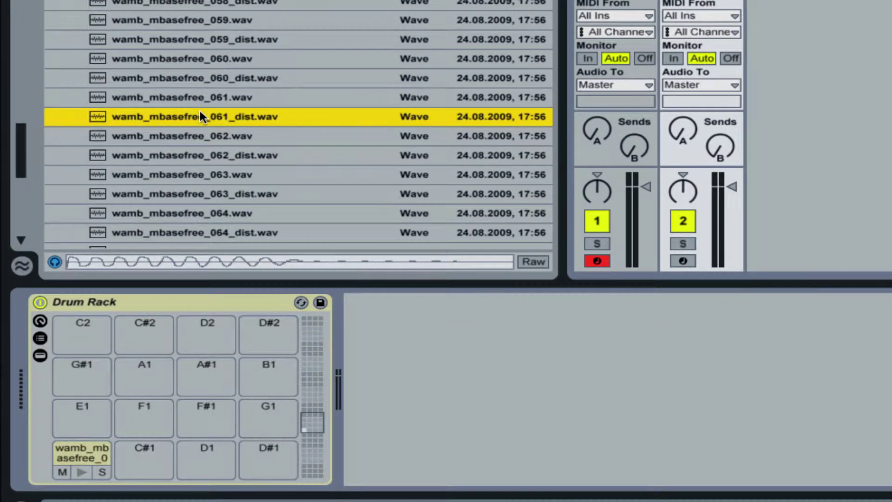
key("Down")
key("Down")
key("Down")
key("Down")
key("Down")
key("Down")
key("Down")
key("Down")
key("Down")
key("Down")
key("Down")
key("Down")
key("Down")
key("Down")
key("Down")
key("Down")
key("Down")
key("Down")
key("Down")
key("Down")
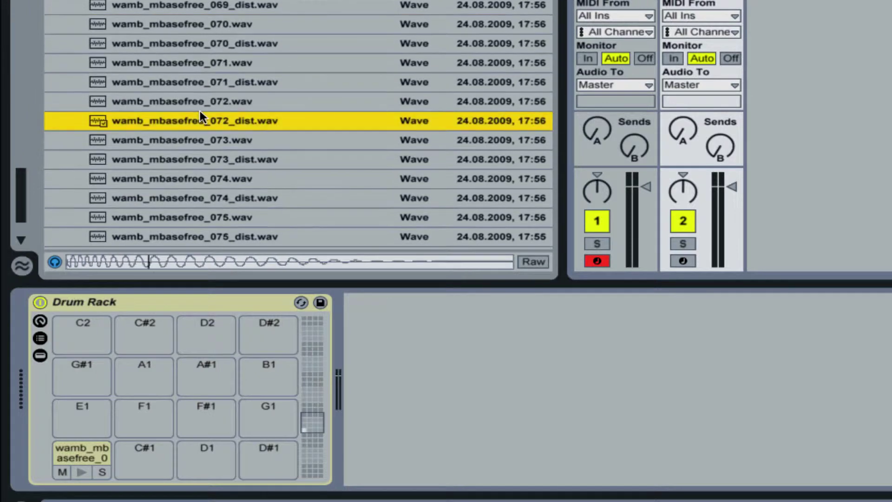
left_click(211, 10)
left_click(203, 140)
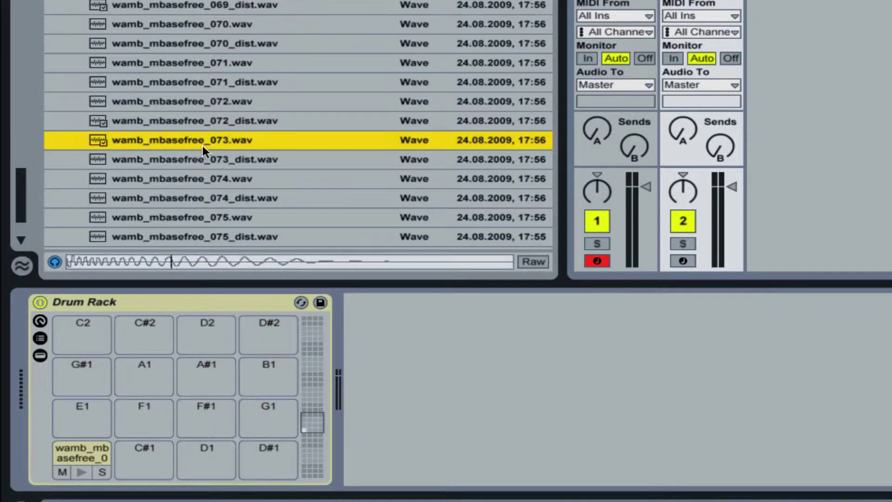
left_click(210, 179)
scroll(249, 207, "down", 1)
left_click_drag(204, 160, 140, 453)
- Rename the two loaded pads in the second track's Drum Rack as Kick 1 and Kick 2
left_click(75, 456)
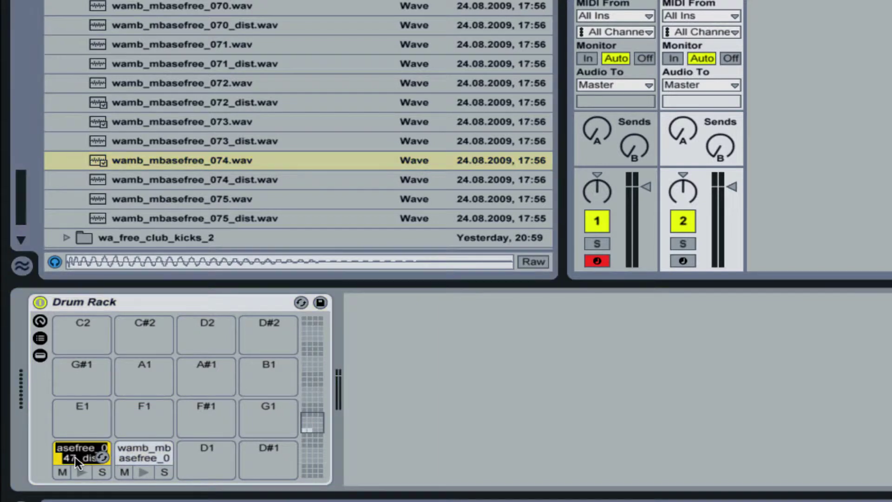
type("Kick 1")
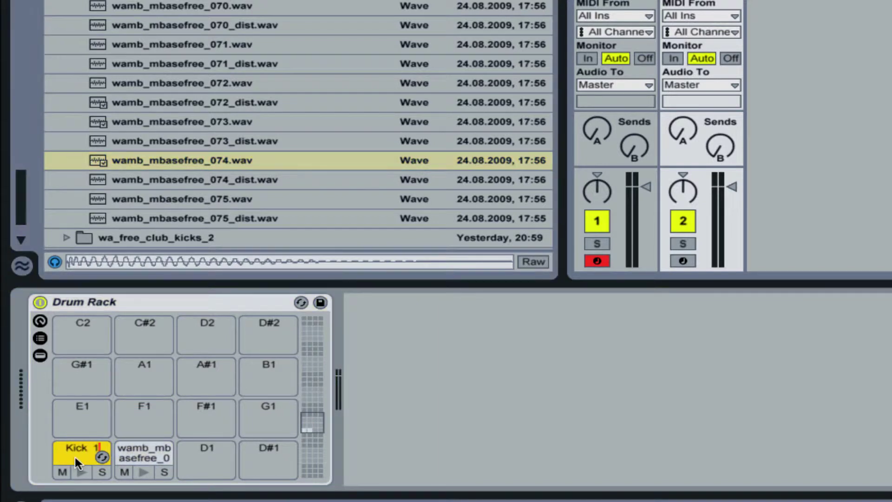
left_click(146, 445)
key("ctrl+r")
type("K")
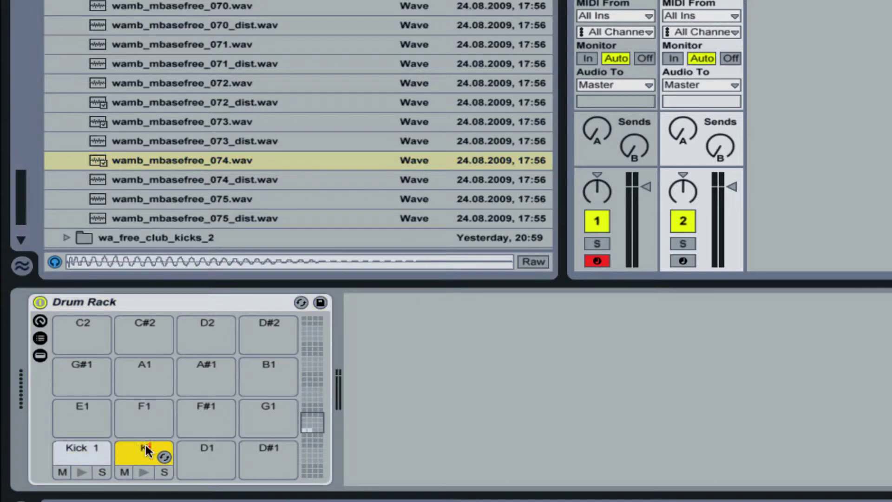
type("ick 2")
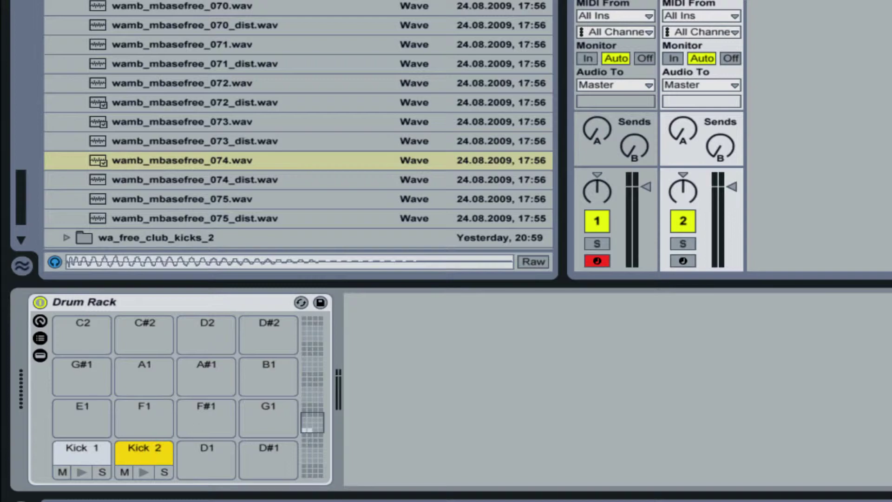
key("Return")
- Switch between the two Drum Rack tracks to compare them, leaving the first track selected
left_click(516, 297)
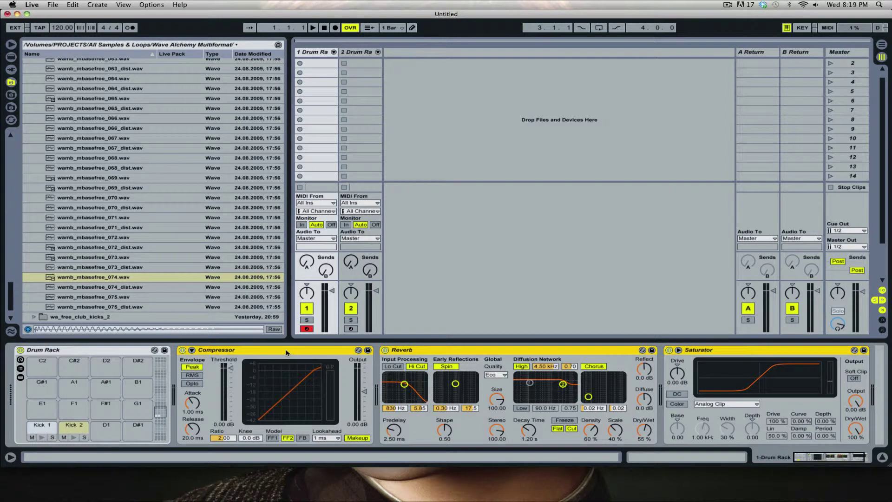
left_click(350, 112)
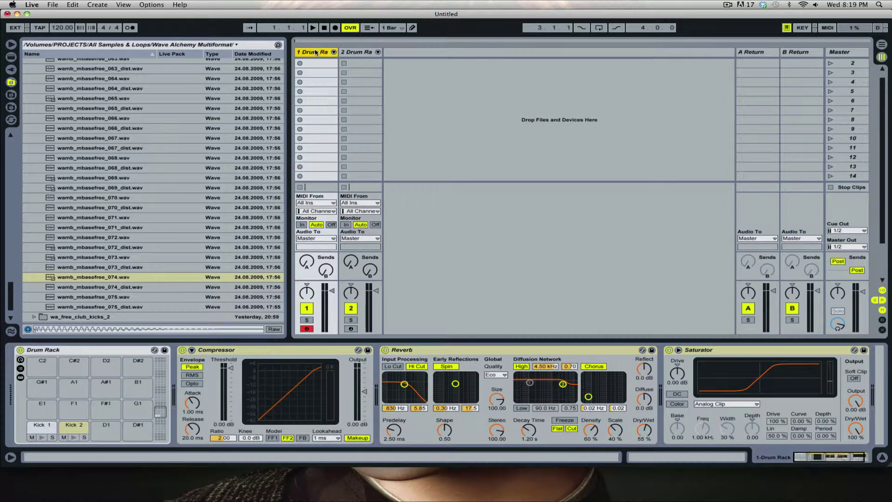
left_click(355, 53)
left_click(308, 55)
left_click(361, 55)
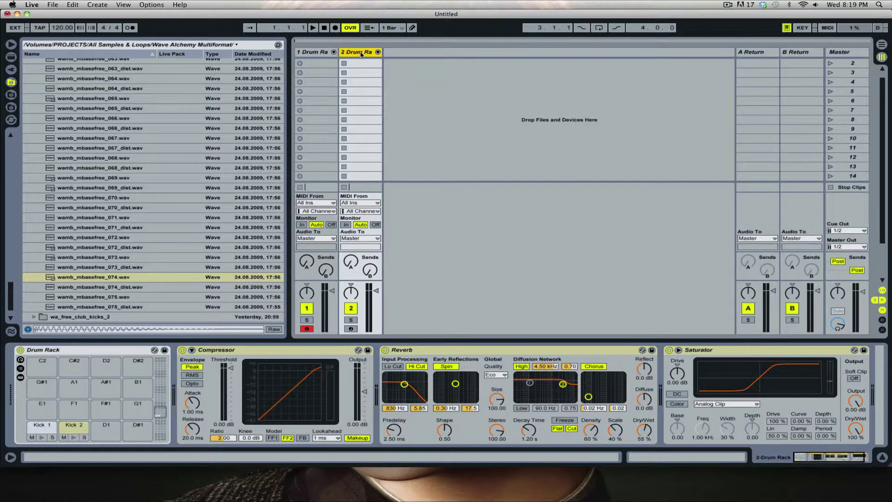
left_click(306, 54)
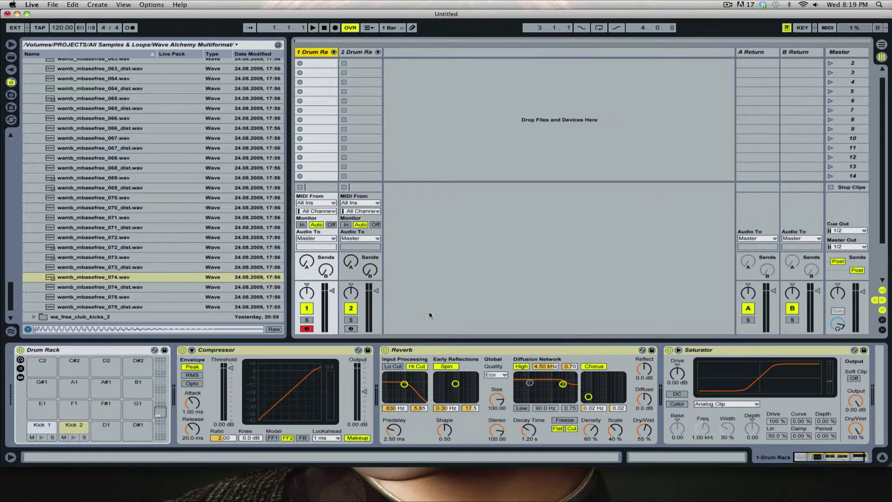
- Collapse the wa_free_club_kicks folder, expand wa_free_drum_tools_01 and preview dt01_clap_berlin.wav
scroll(130, 229, "up", 5)
scroll(130, 228, "up", 15)
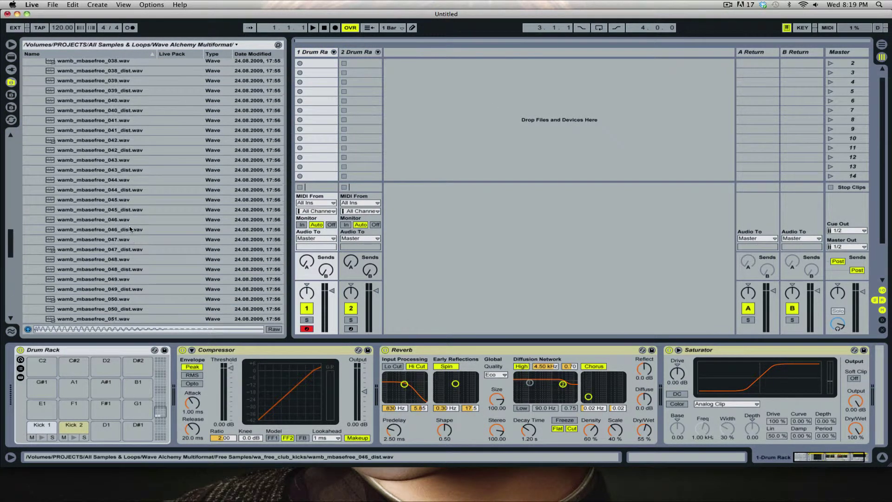
left_click(35, 172)
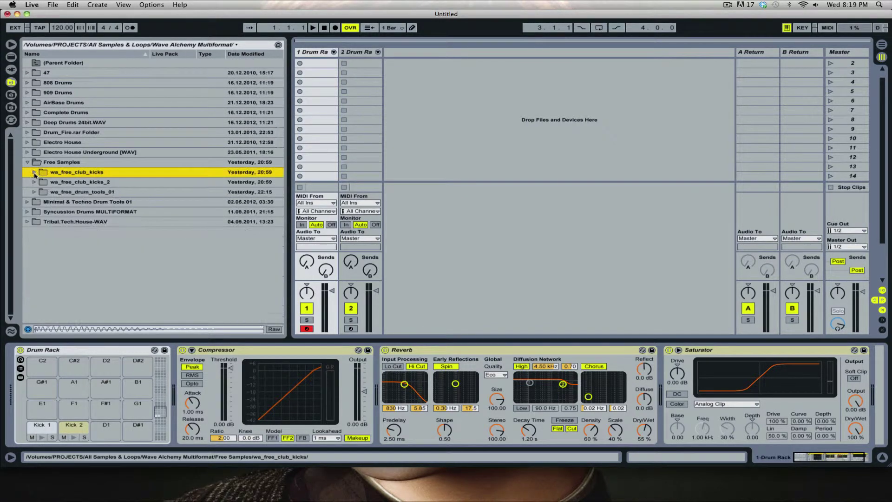
left_click(34, 191)
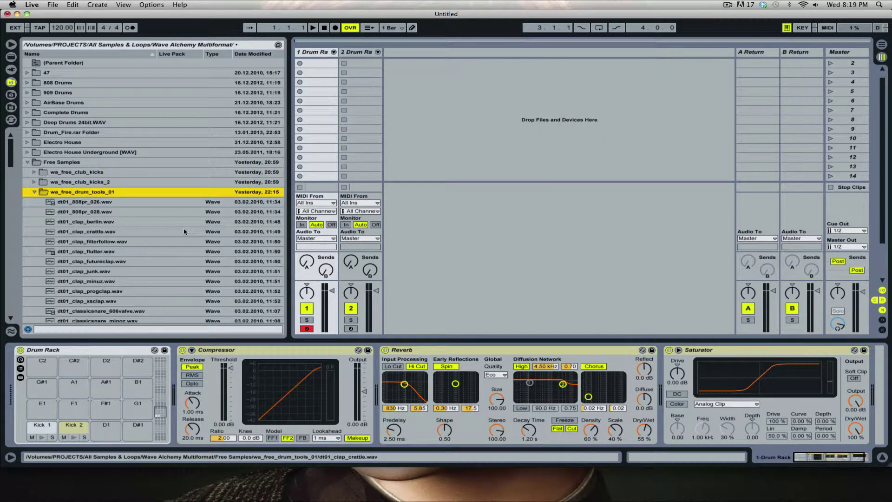
left_click(92, 222)
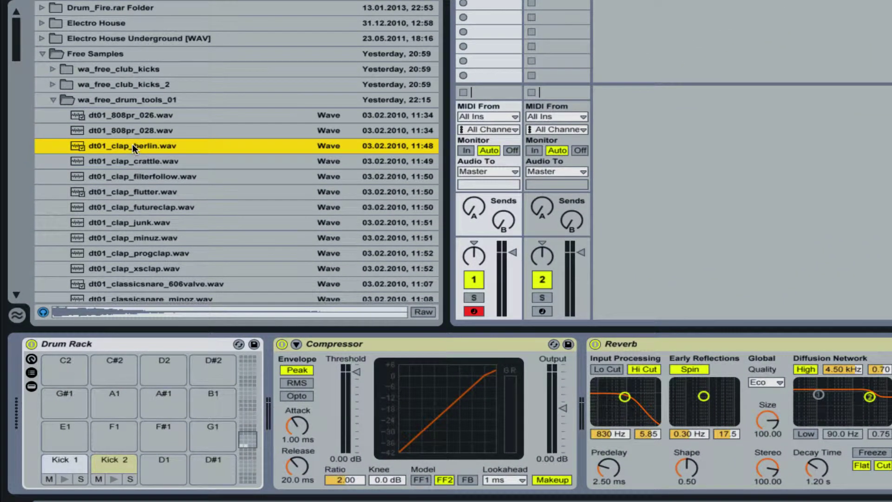
- Load dt01_clap_berlin.wav onto pad E1 and dt01_clap_crattle.wav onto pad F1 of the first track's Drum Rack
left_click_drag(65, 453, 65, 435)
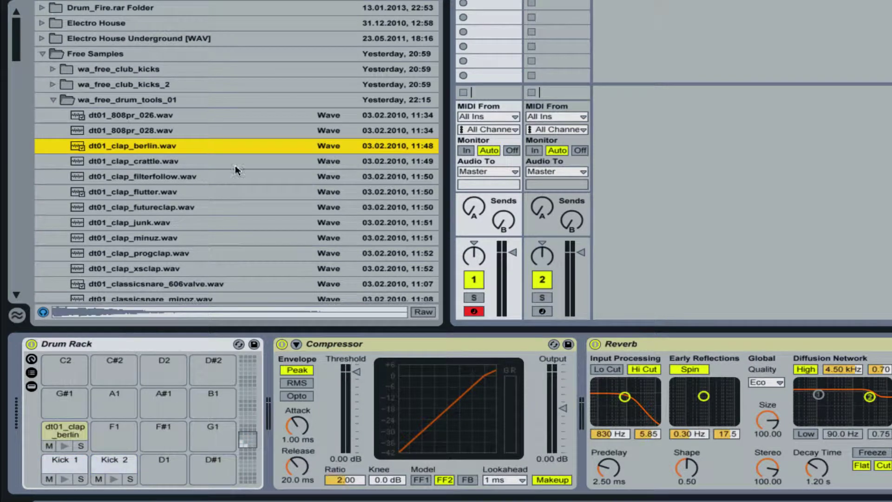
left_click(163, 161)
left_click_drag(163, 170, 114, 423)
- Audition the snares, then load dt01_layeredsnare_roped.wav onto pad F#1 and dt01_layeredsnare_thinlayer.wav onto pad G1 of the first track's Drum Rack
scroll(206, 230, "down", 6)
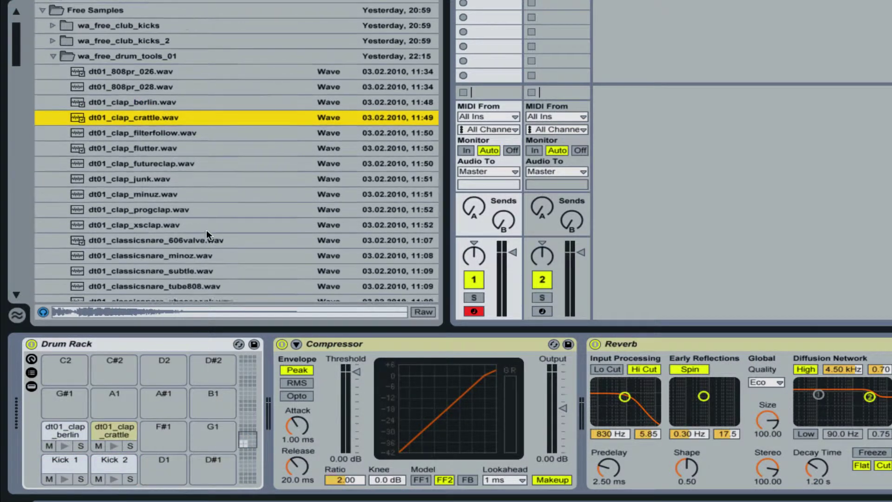
scroll(206, 230, "down", 9)
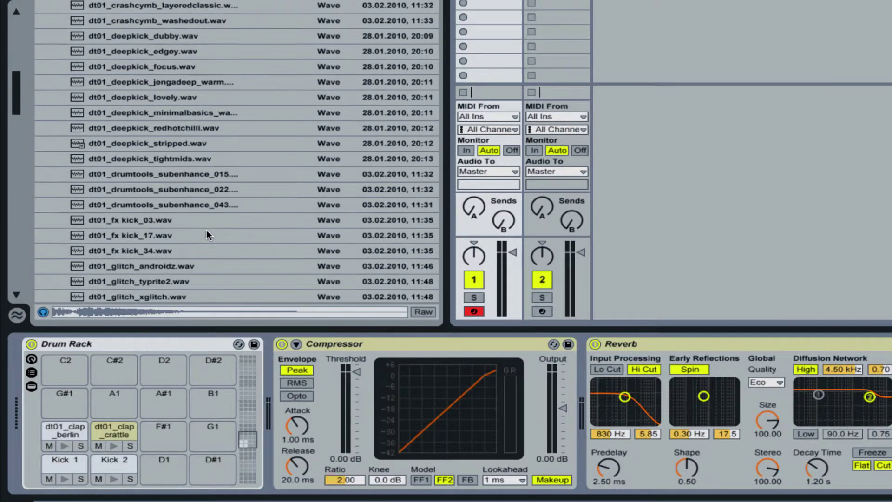
scroll(207, 229, "down", 1)
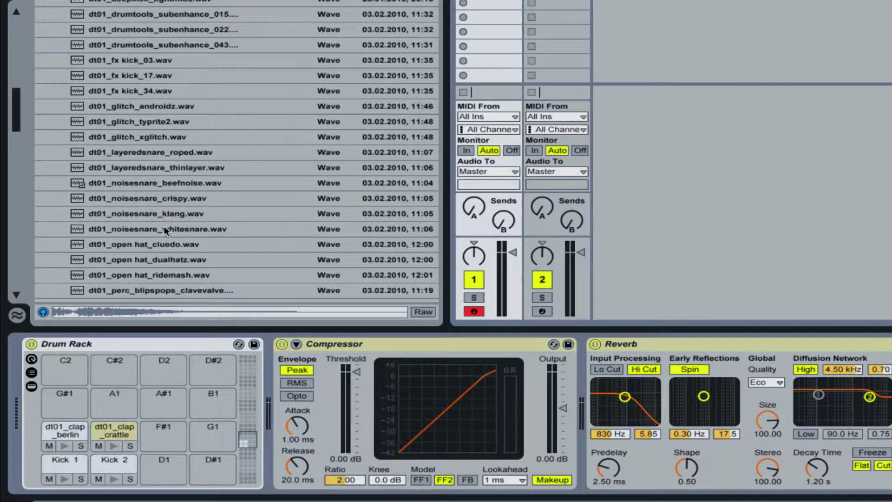
left_click(168, 209)
left_click(172, 197)
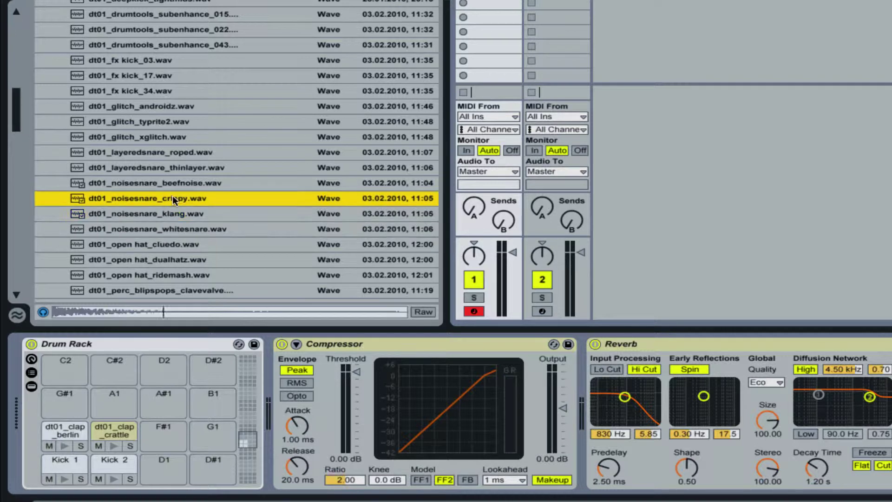
left_click(207, 230)
left_click(161, 167)
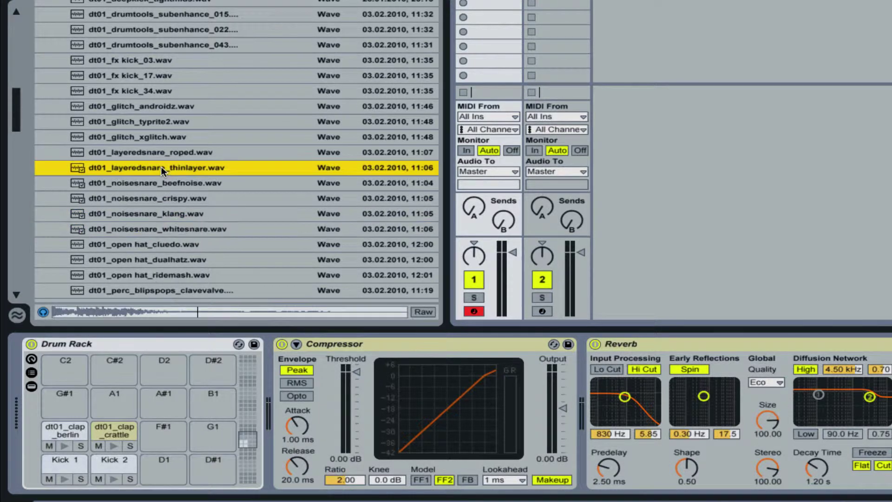
left_click_drag(188, 152, 167, 423)
left_click_drag(201, 168, 202, 436)
- Rename the two clap pads in the first track's Drum Rack as Clap 1 and Clap 2
left_click(61, 426)
key("ctrl+r")
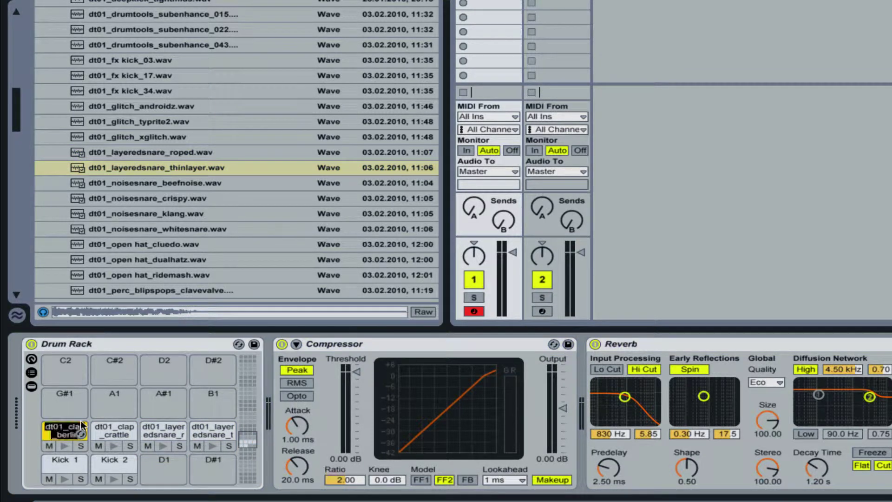
type("Clap 1")
left_click(99, 429)
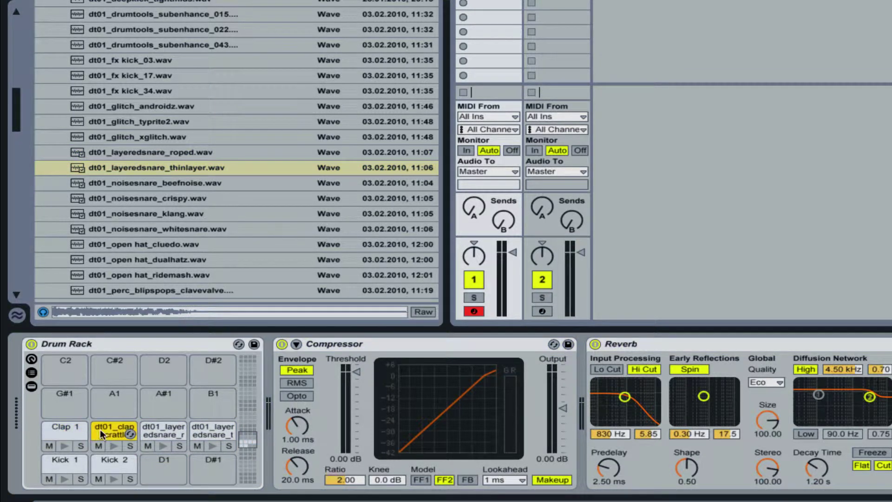
key("ctrl+r")
type("Clap 2")
- Rename the two layered snare pads in the first track's Drum Rack as Snare 1 and Snare 2
left_click(160, 432)
key("ctrl+r")
type("Snare 1")
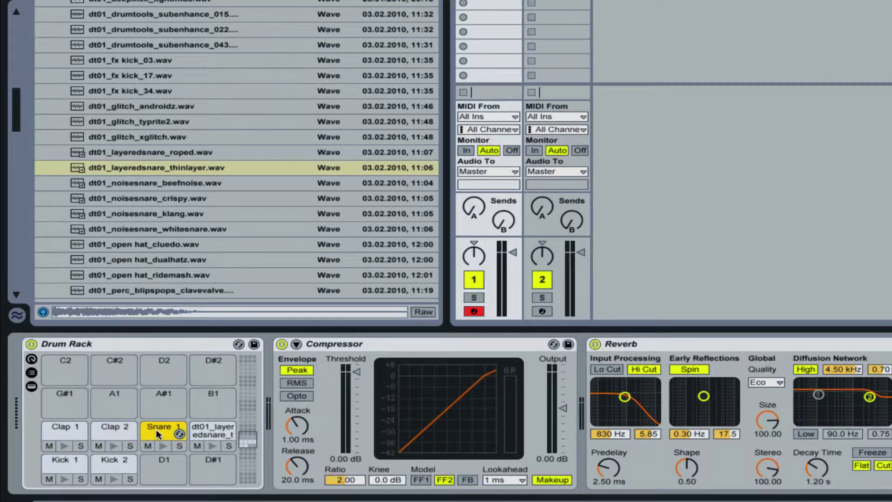
left_click(210, 428)
key("ctrl+r")
type("S")
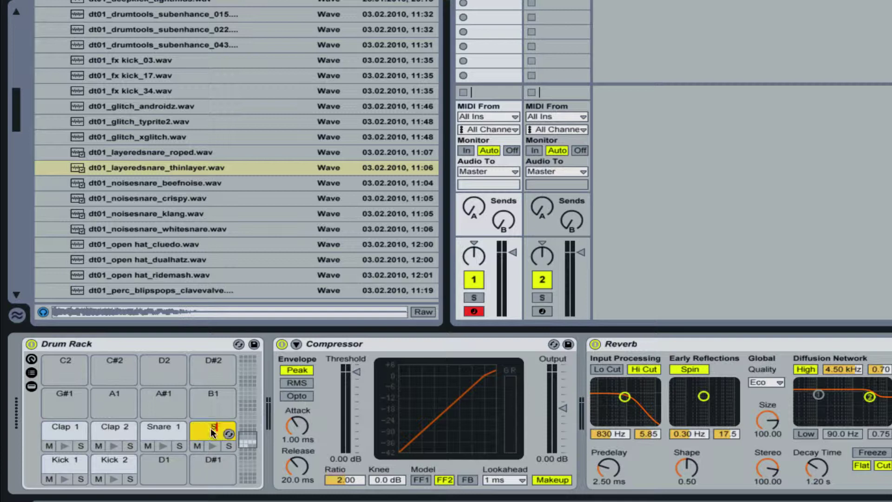
type("nare 2")
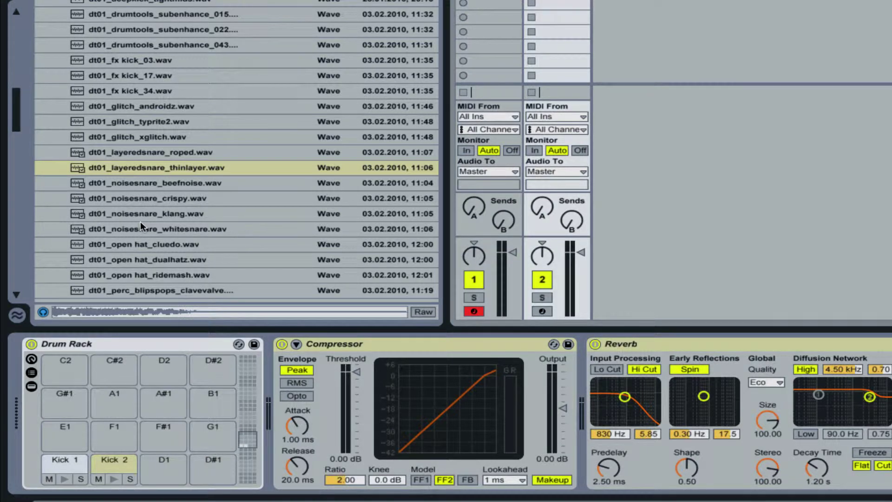
- Audition more claps and load dt01_clap_minuz.wav onto pad E1 and dt01_clap_progclap.wav onto pad F1 of the second track's Drum Rack
scroll(141, 221, "down", 3)
scroll(141, 221, "up", 10)
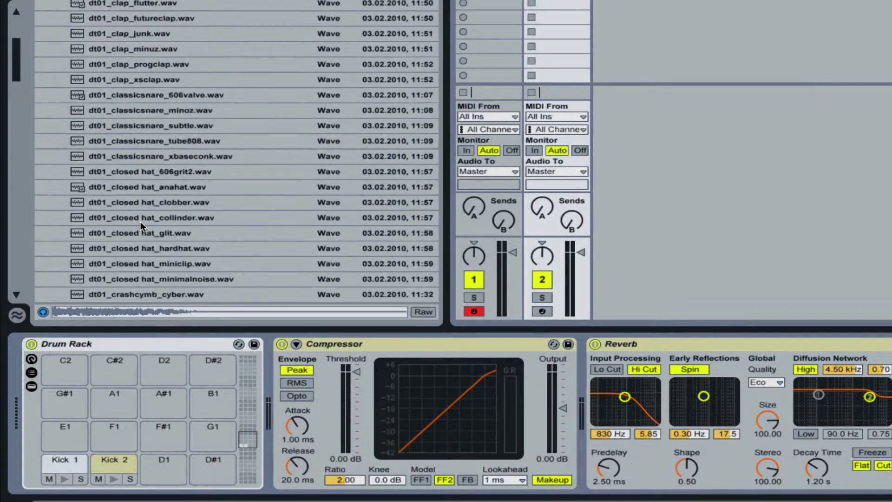
left_click(135, 52)
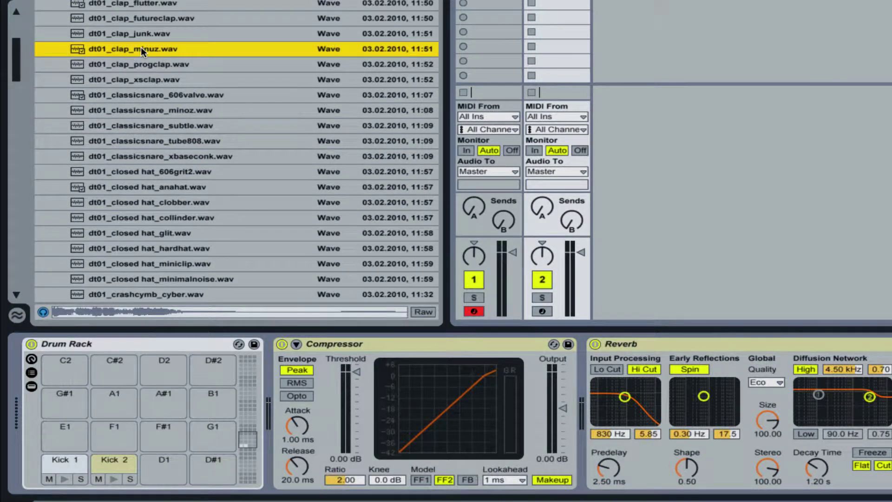
left_click_drag(141, 49, 65, 430)
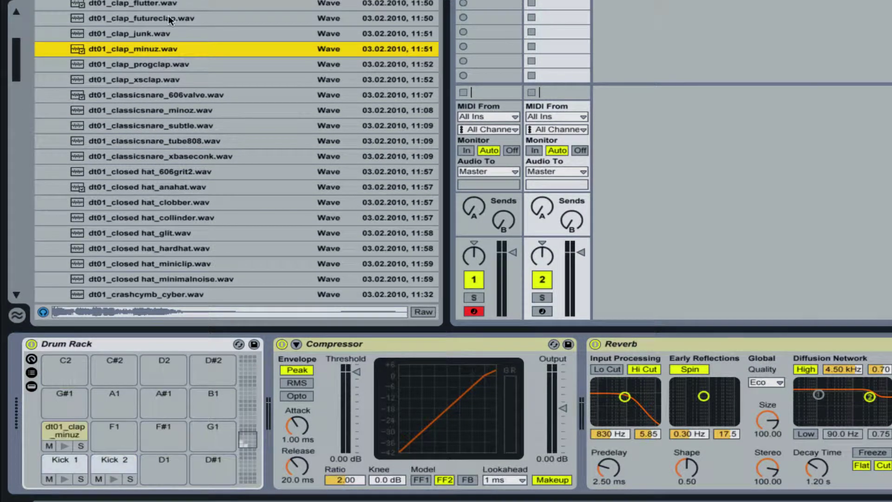
left_click(148, 79)
left_click(164, 65)
left_click_drag(165, 67, 113, 435)
- Load dt01_noisesnare_klang.wav onto pad F#1 and dt01_noisesnare_whitesnare.wav onto pad G1 of the second track's Drum Rack
scroll(188, 221, "down", 15)
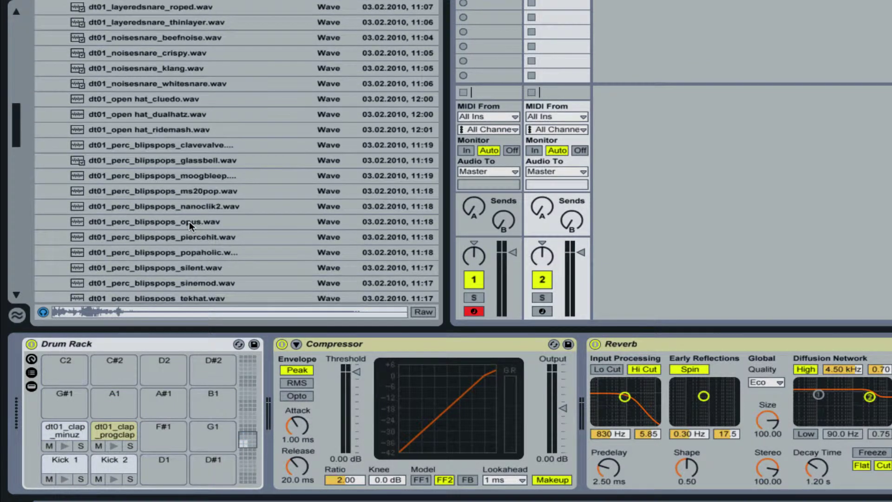
left_click(140, 70)
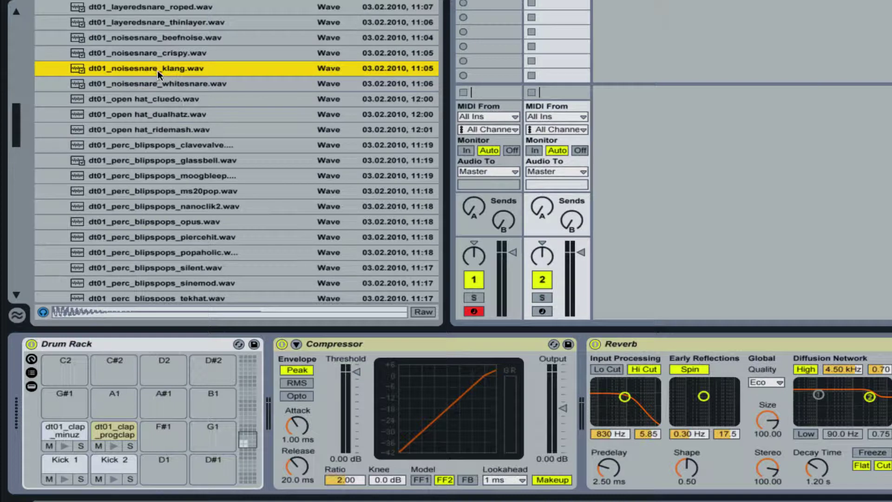
left_click_drag(157, 71, 159, 432)
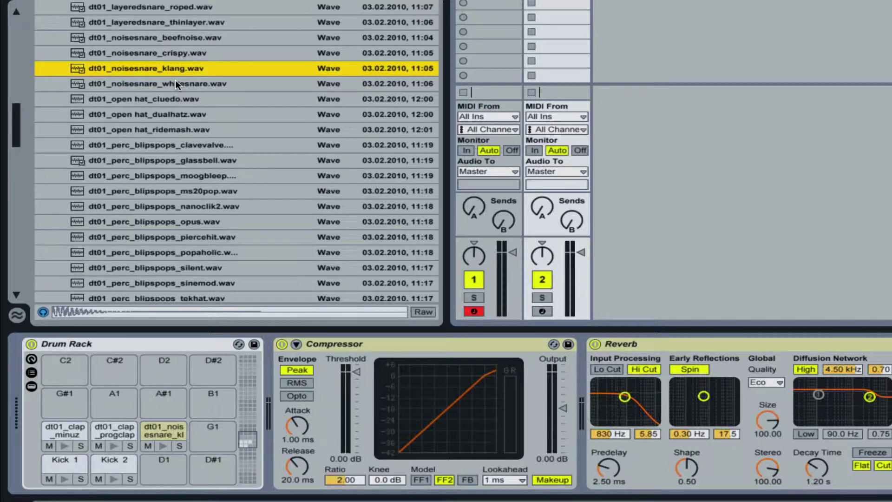
left_click_drag(175, 83, 223, 439)
- Rename the two clap pads in the second track's Drum Rack as Clap 1 and Clap 2
left_click(57, 421)
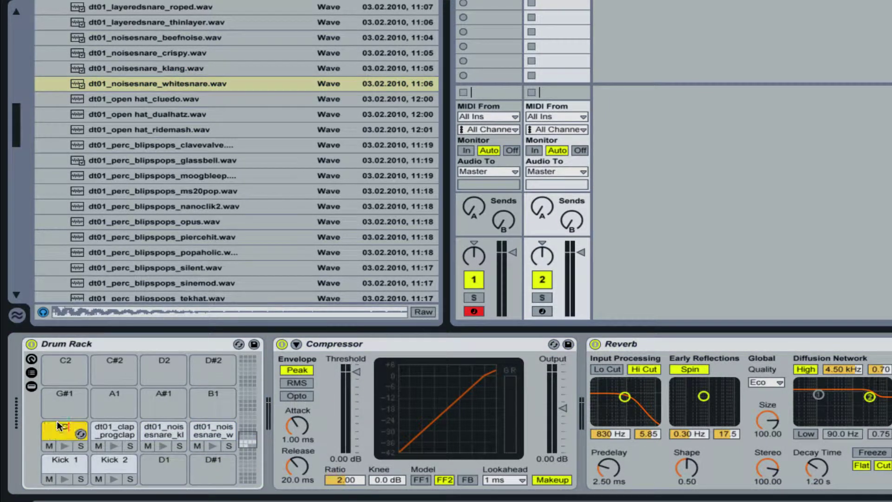
left_click(98, 431)
key("ctrl+r")
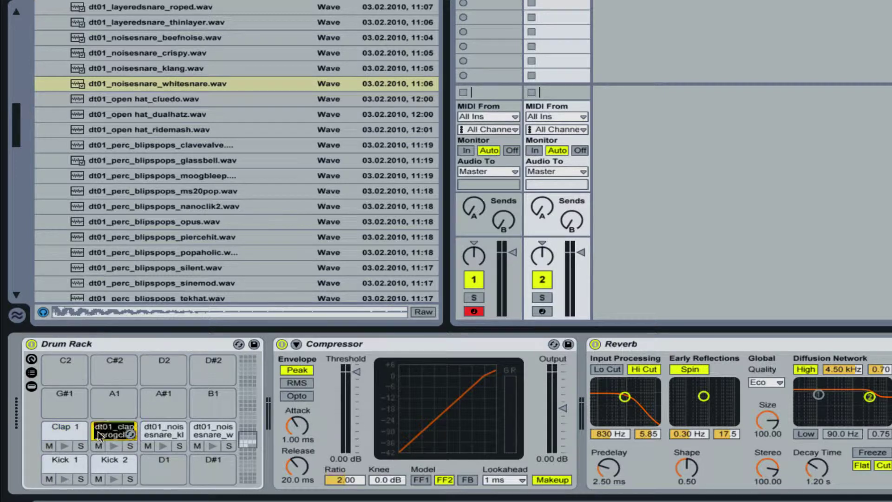
type("Clap 2")
- Rename the two noise snare pads in the second track's Drum Rack as Snare 1 and Snare 2
left_click(159, 430)
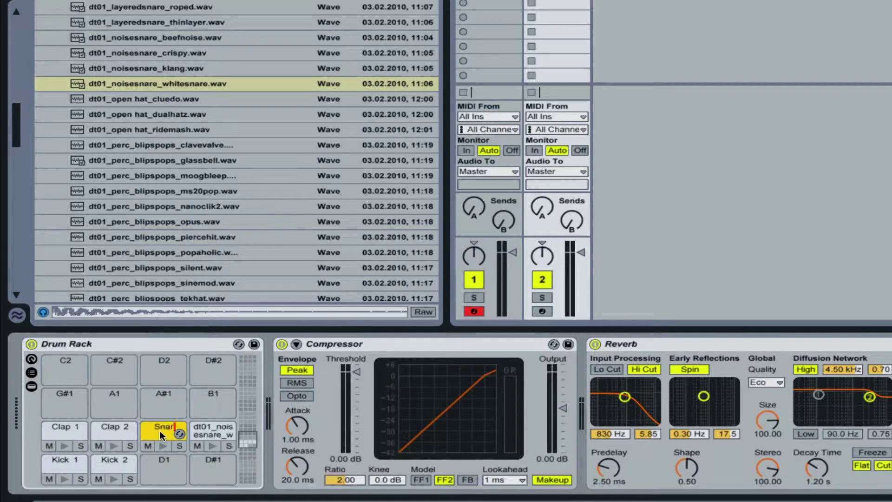
type("Snare 1")
left_click(203, 432)
key("ctrl+r")
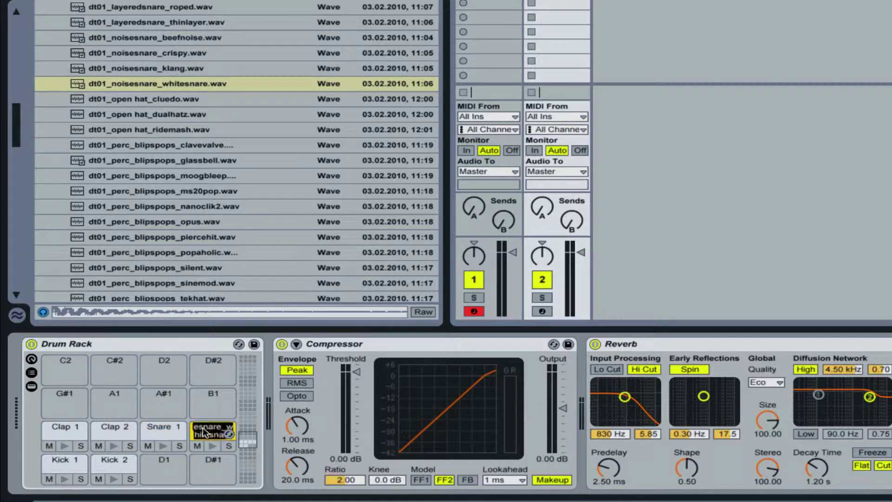
type("Snare 2")
key("Return")
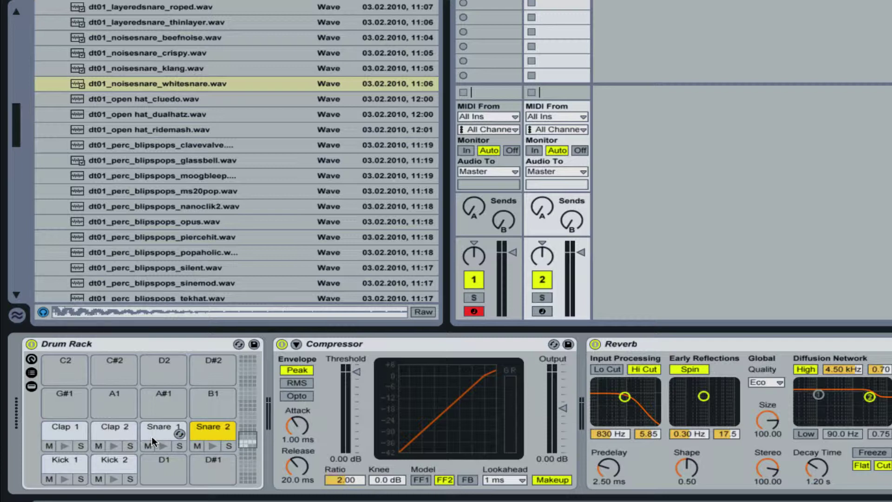
- Audition closed hats and load dt01_closed hat_clobber.wav onto pad G#1 and dt01_closed hat_collinder.wav onto pad A1 of the first track's Drum Rack
scroll(117, 120, "up", 10)
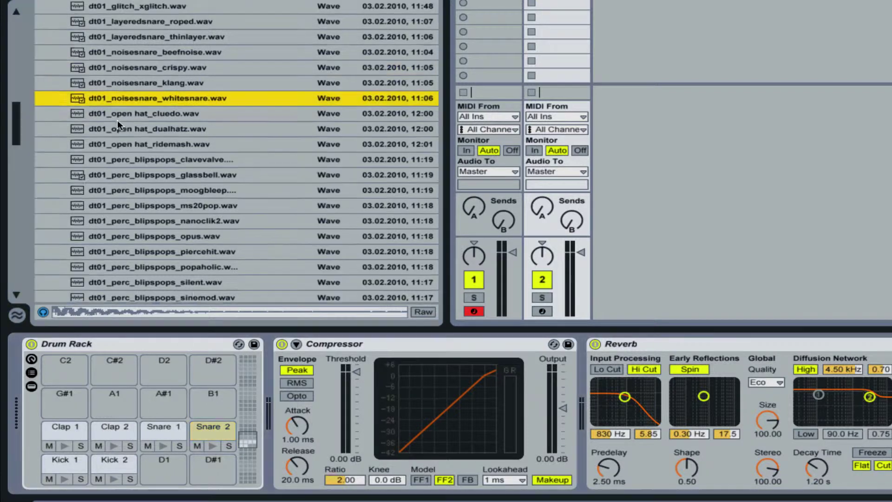
scroll(155, 161, "up", 3)
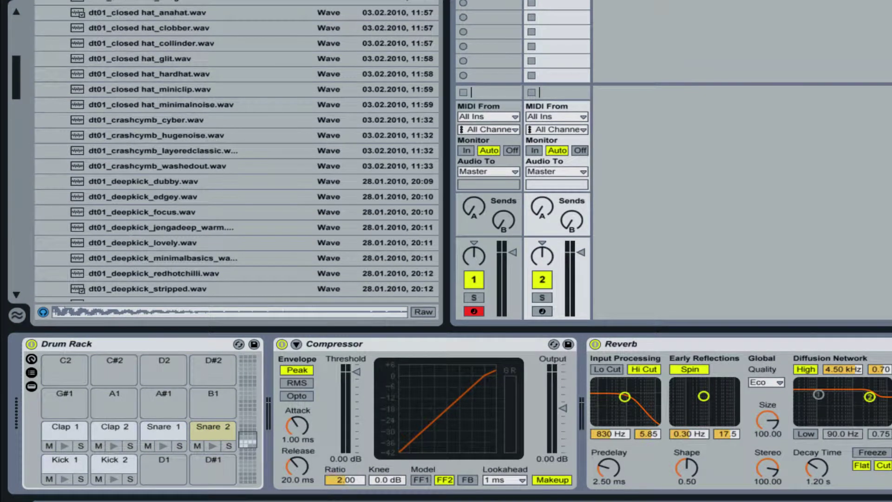
left_click(112, 17)
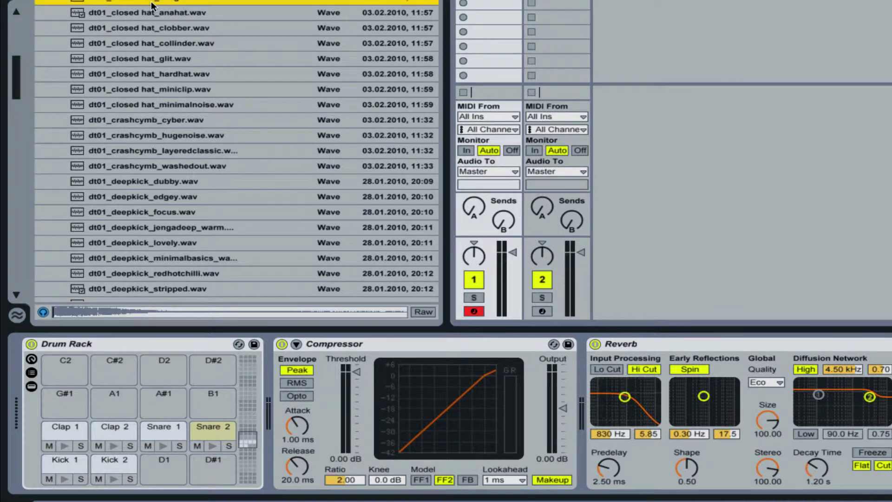
left_click(162, 29)
left_click(181, 43)
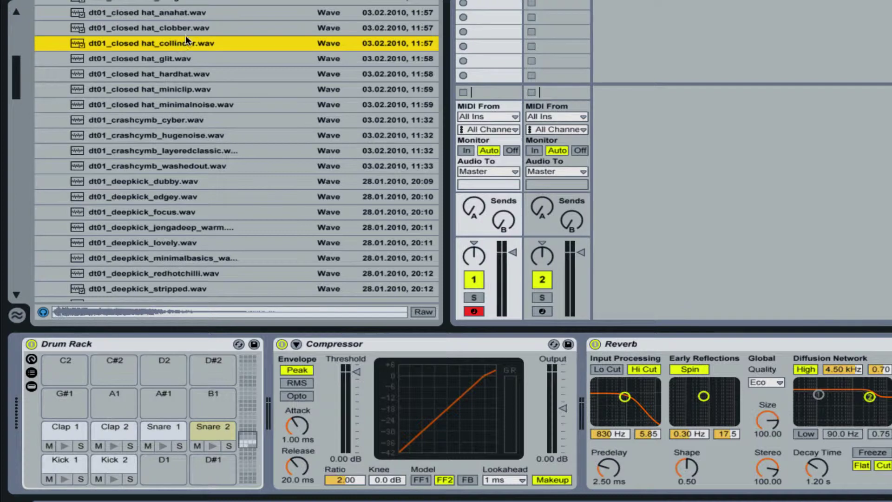
left_click_drag(184, 27, 69, 401)
left_click(198, 54)
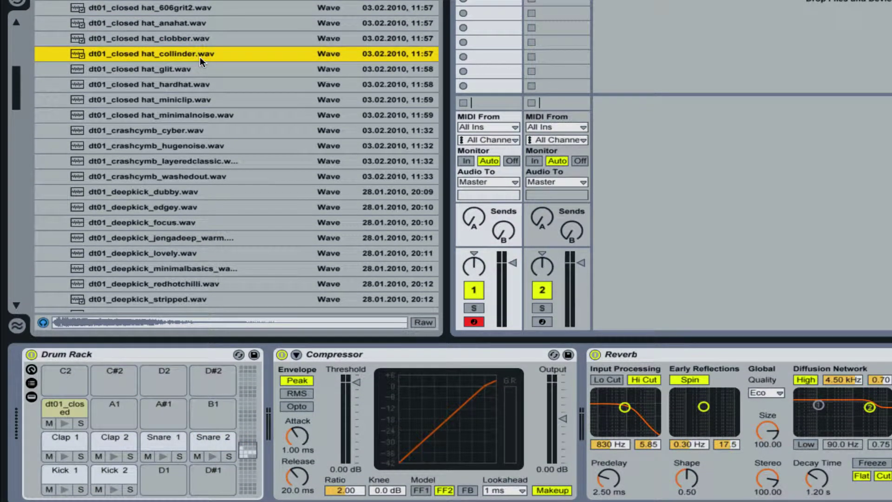
left_click_drag(197, 54, 127, 414)
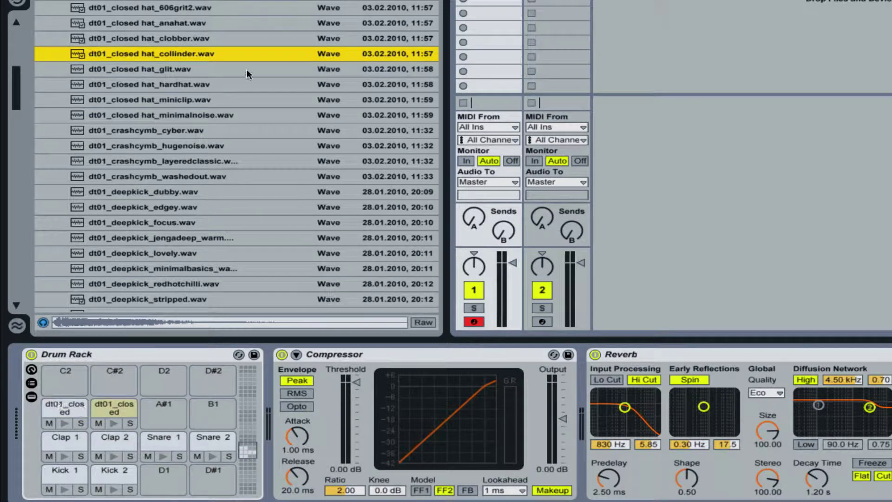
- Preview dt01_closed hat_glit.wav, switch to the second track and load dt01_closed hat_minimalnoise.wav onto pad G#1 of its Drum Rack
left_click(174, 69)
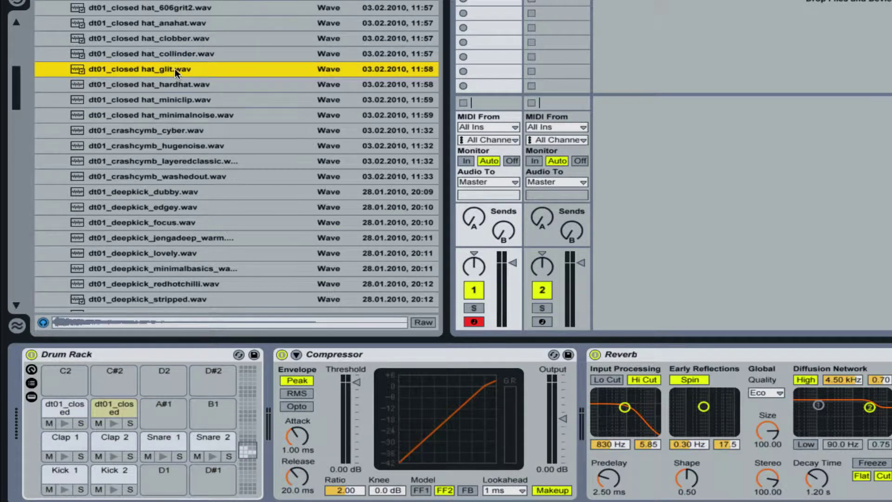
scroll(188, 104, "up", 2)
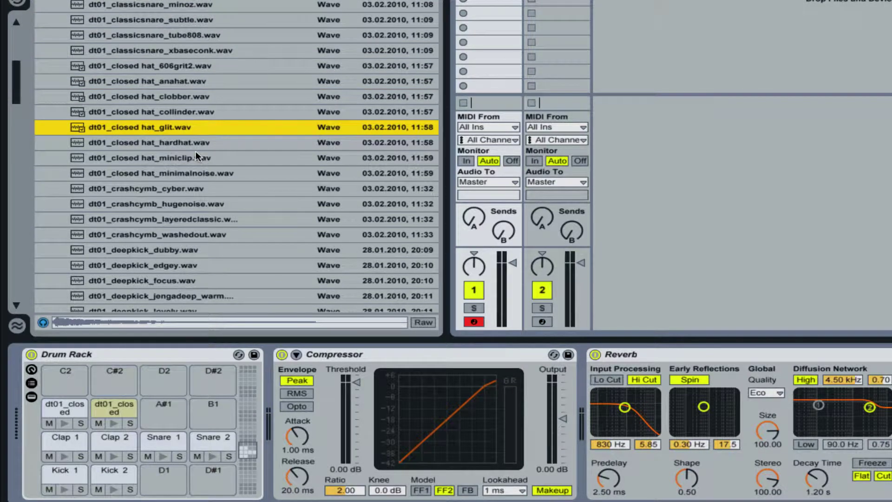
key("ctrl+z")
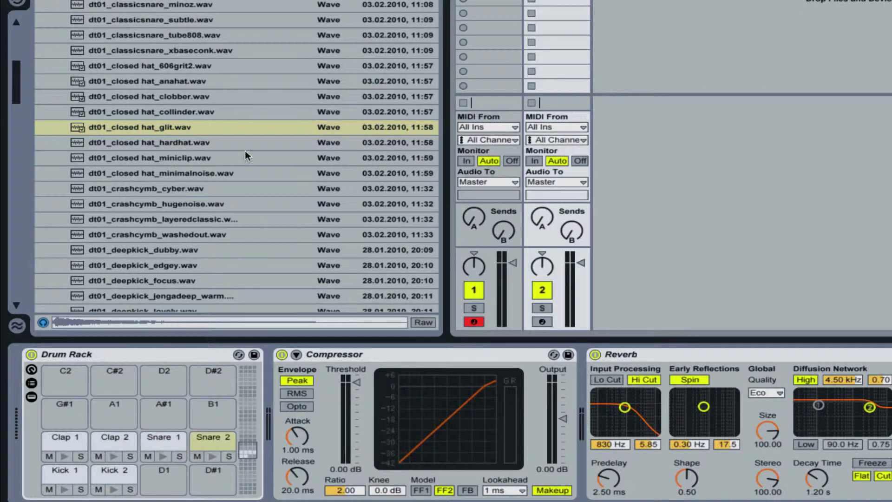
left_click(134, 169)
left_click_drag(163, 177, 65, 418)
- Audition the crash cymbal samples, including dt01_crashcymb_cyber.wav, dt01_crashcymb_hugenoise.wav and the layeredclassic crash
left_click(171, 185)
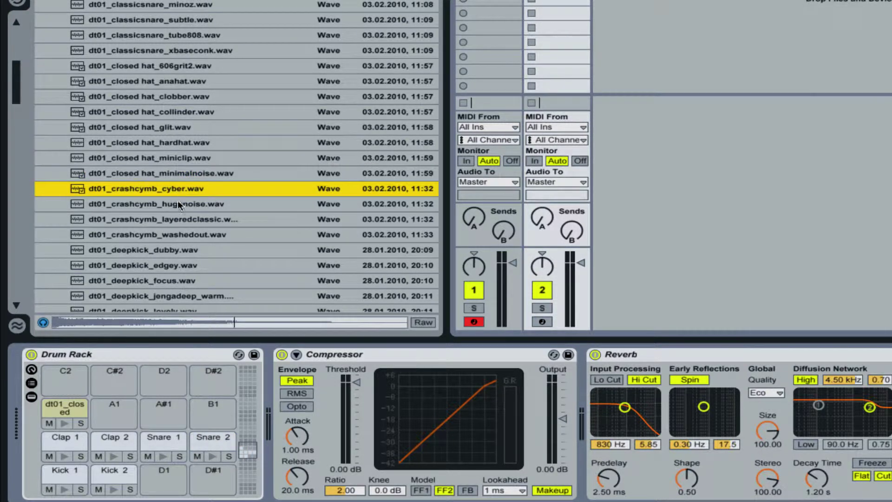
left_click(182, 203)
left_click(196, 215)
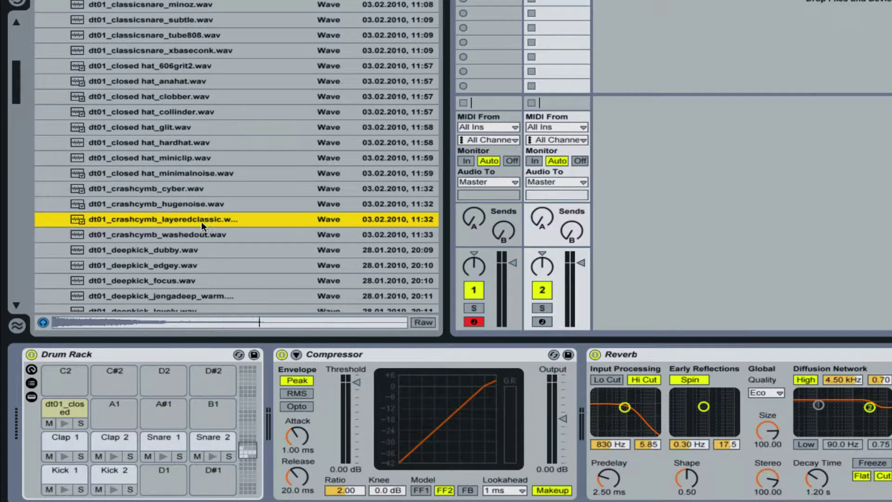
left_click(197, 261)
left_click(170, 3)
key("Up")
key("Up")
key("Up")
key("Up")
key("Up")
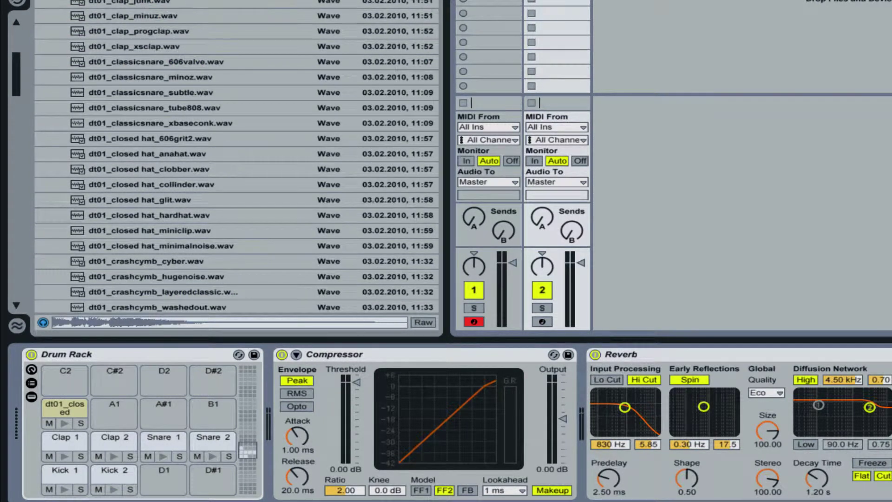
- Audition classic snares and closed hats, and load dt01_closed hat_anahat.wav onto pad A1 of the second track's Drum Rack
left_click(185, 64)
left_click(197, 92)
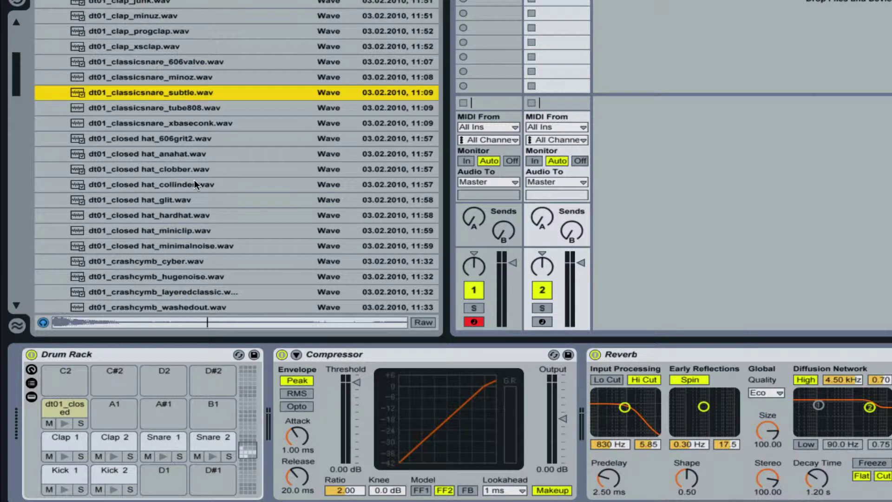
left_click(182, 120)
left_click(191, 155)
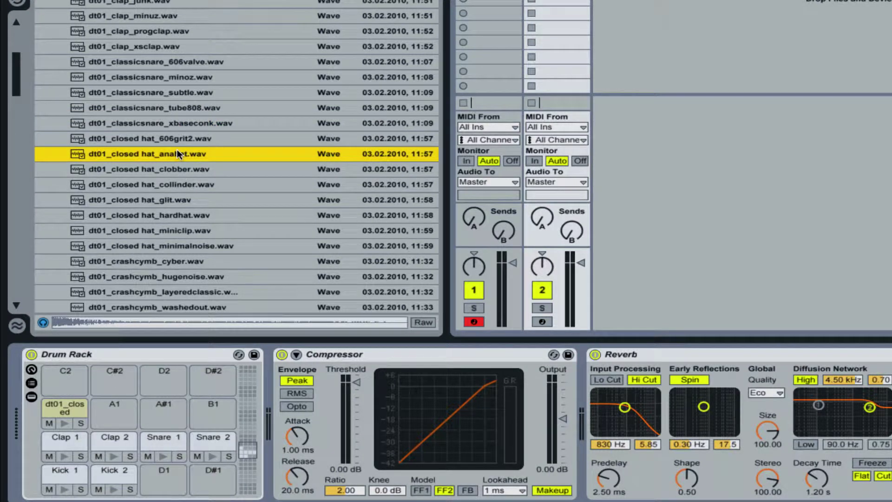
left_click_drag(176, 149, 114, 409)
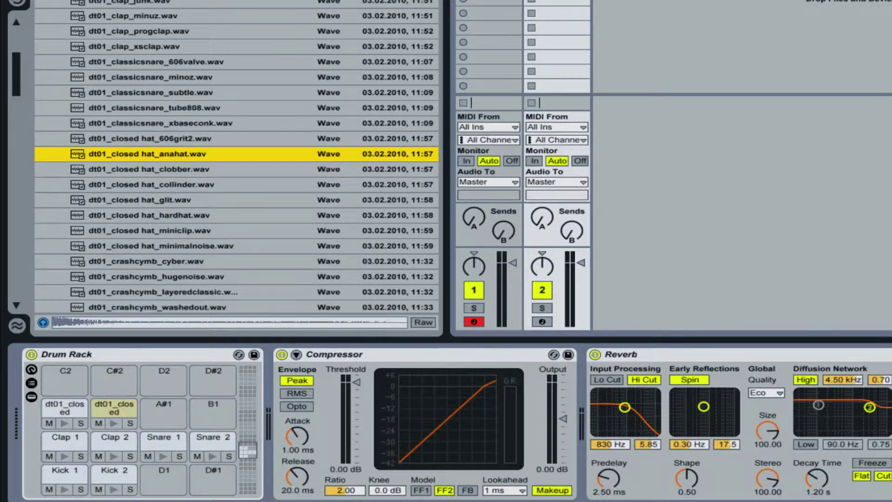
- Rename the closed hat pads G#1 and A1 in the first track's Drum Rack as Hat 1 and Hat 2
left_click(59, 410)
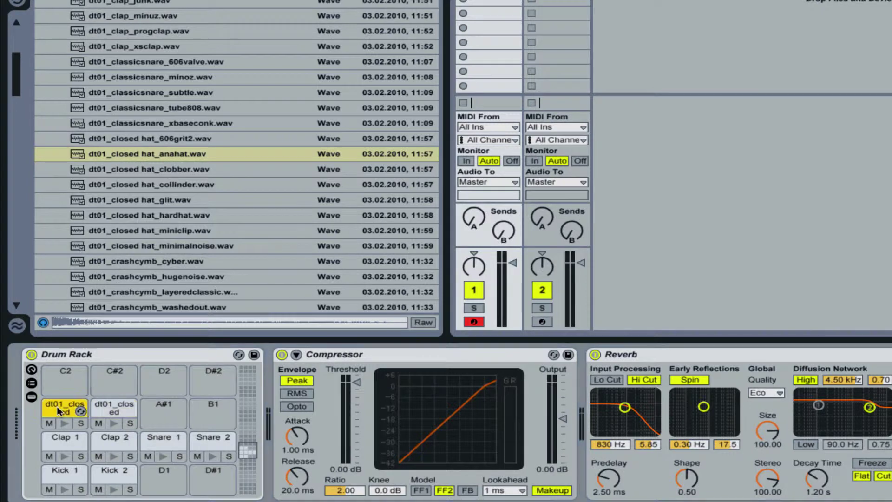
key("ctrl+r")
type("Hat 1")
key("Return")
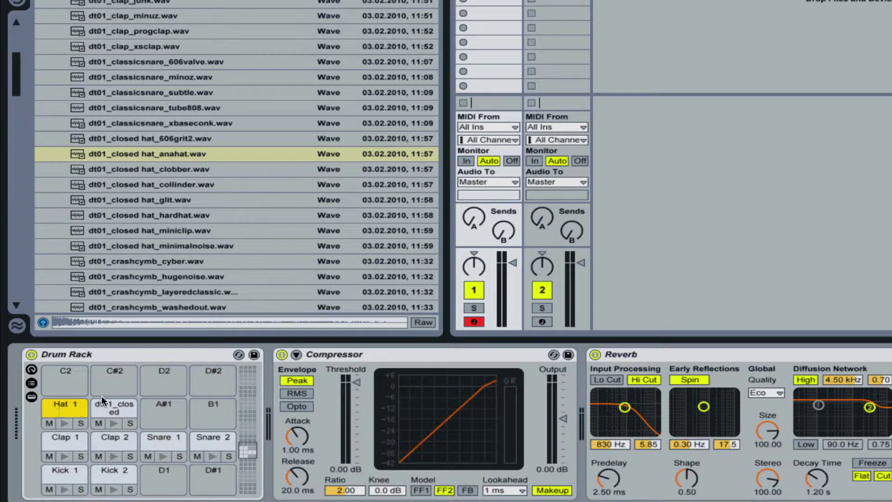
left_click(102, 400)
key("ctrl+r")
type("Hat 2")
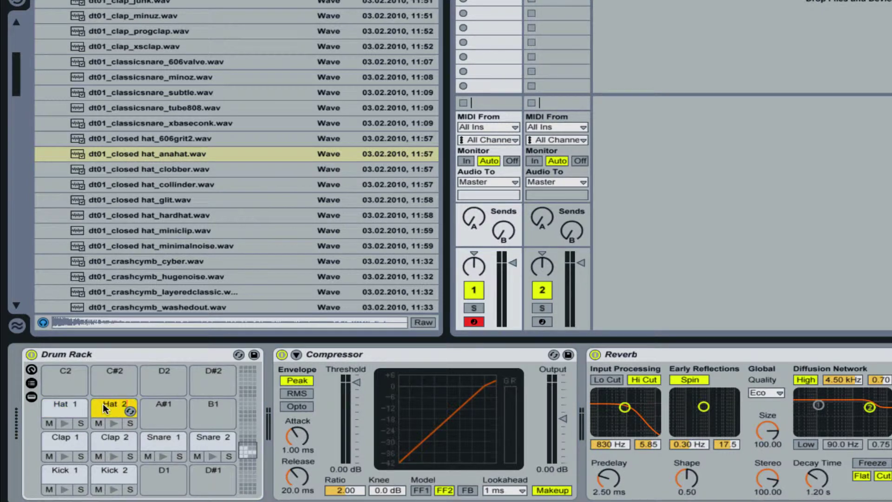
key("Return")
- Load dt01_crashcymb_cyber.wav onto pad D#2 of the first track's Drum Rack and rename the pad as Crash 1
scroll(222, 246, "down", 3)
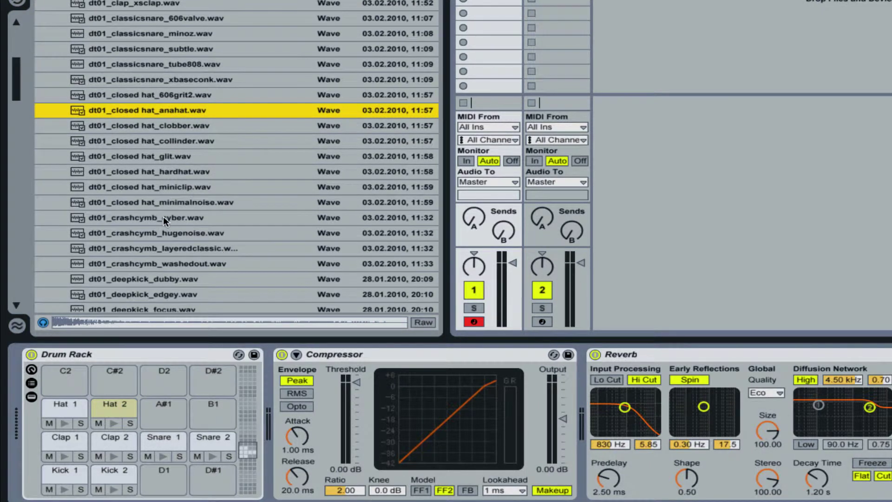
left_click_drag(160, 215, 206, 377)
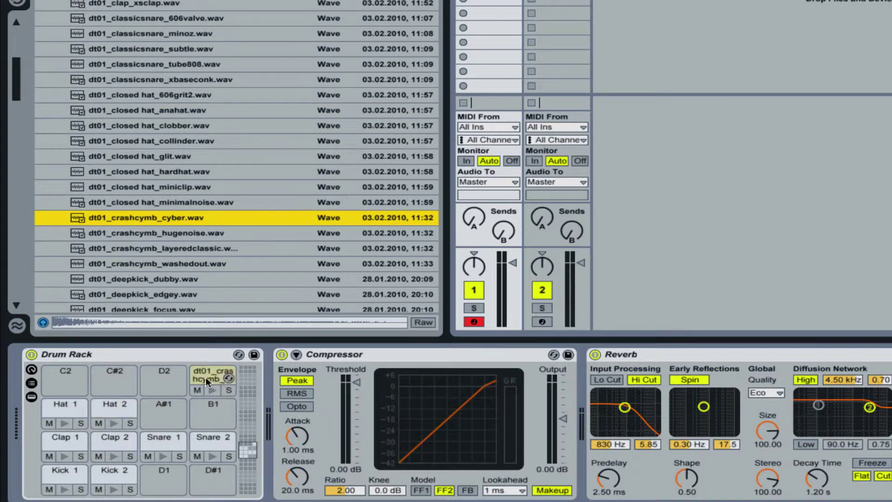
left_click(202, 377)
key("ctrl+r")
type("c")
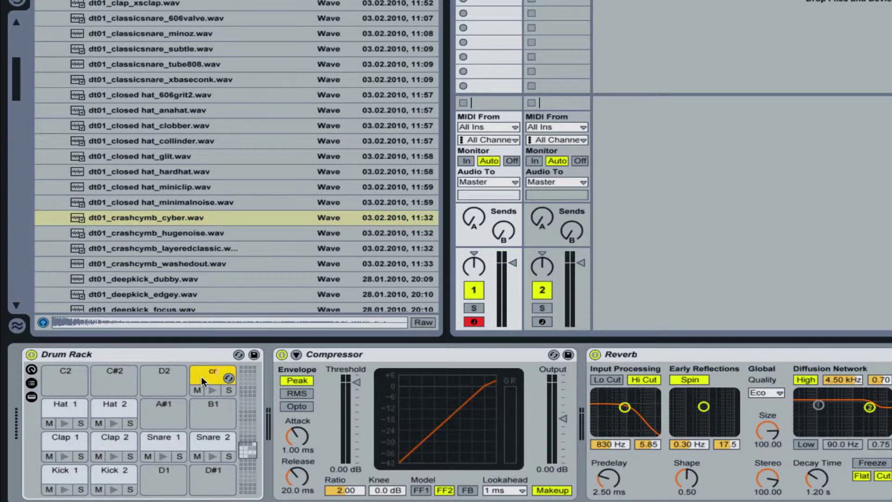
type("rash 1")
key("Return")
- Switch to the second track and rename its two closed hat pads as Hat 1 and Hat 2
key("ctrl+z")
key("ctrl+z")
key("ctrl+z")
key("ctrl+z")
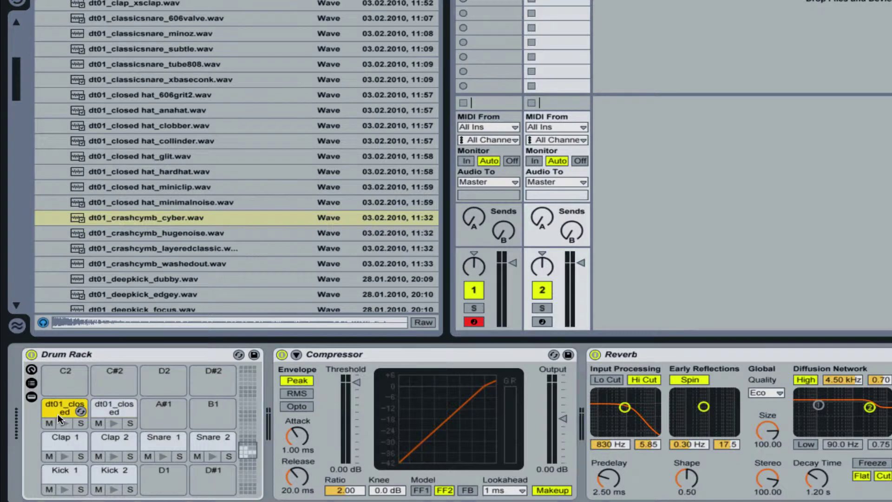
left_click(58, 413)
type("Hat 1")
left_click(103, 405)
key("ctrl+r")
type("Hat 2")
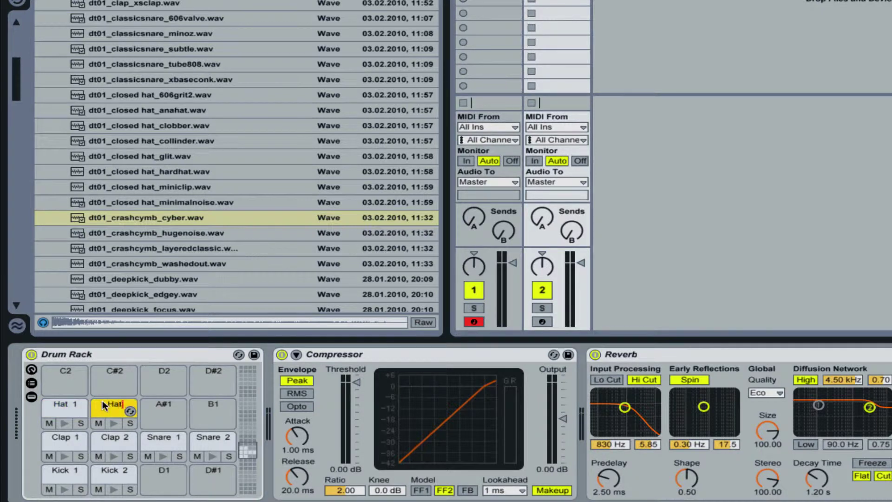
- Load dt01_crashcymb_hugenoise.wav onto pad D#2 of the second track's Drum Rack
left_click(187, 236)
left_click_drag(187, 235, 227, 378)
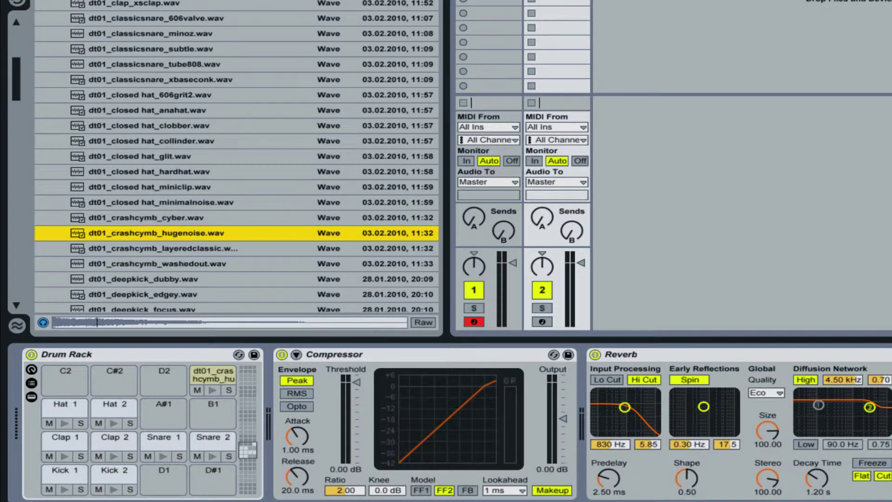
scroll(236, 153, "down", 10)
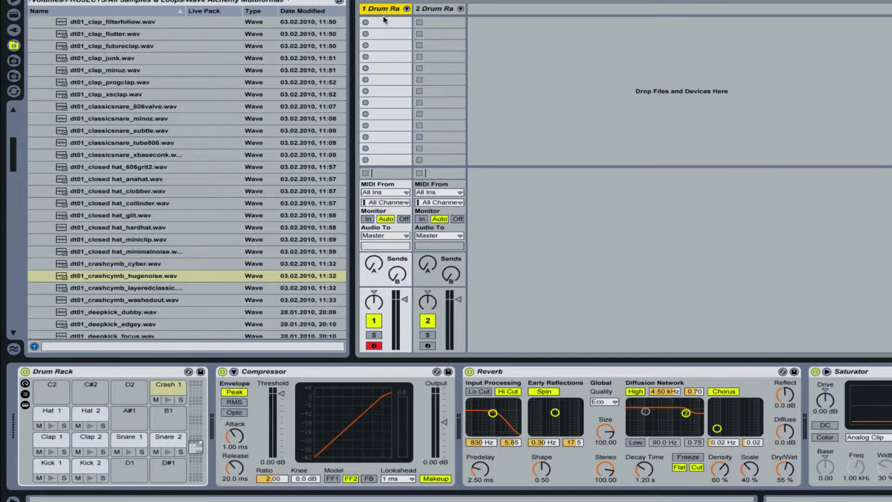
- Create an empty MIDI clip in the first track's first slot and enlarge the note editor to fit all the drum rows
left_click(382, 23)
double_click(382, 23)
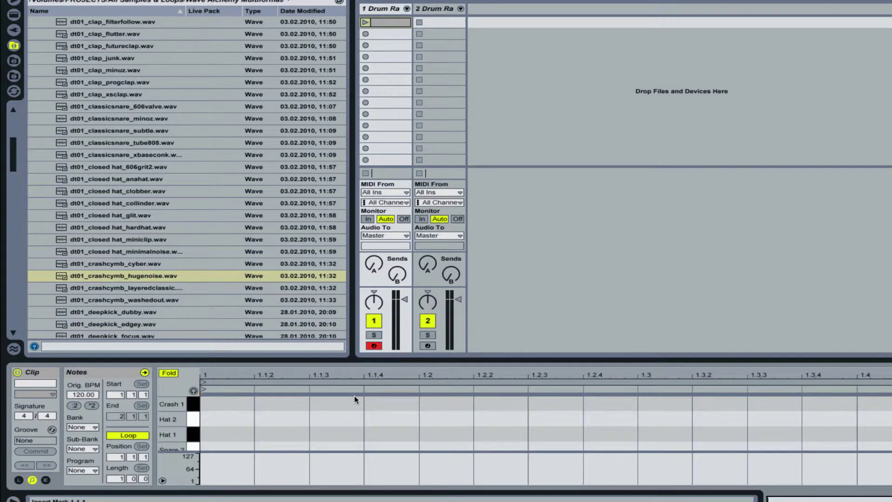
left_click_drag(319, 360, 338, 264)
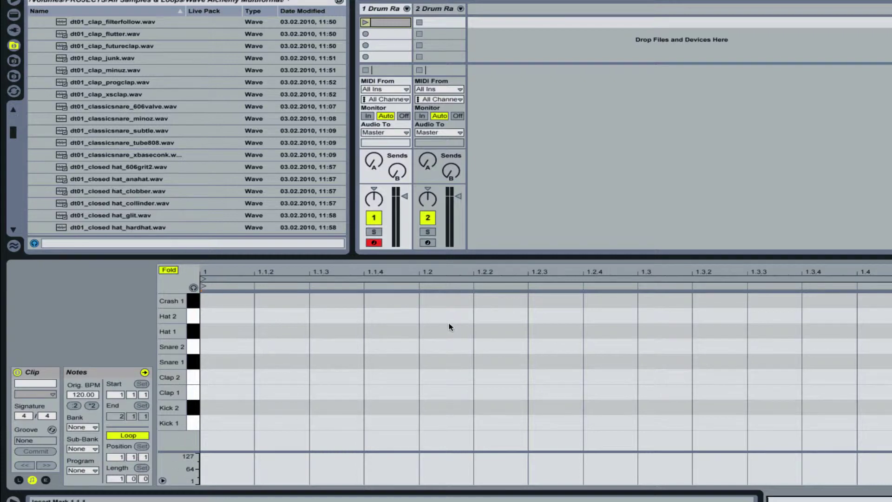
- Set the clip's loop length to 4 bars and its fixed grid to 1/4, with the end marker at the end of bar 4
left_click(120, 479)
type("4")
key("Return")
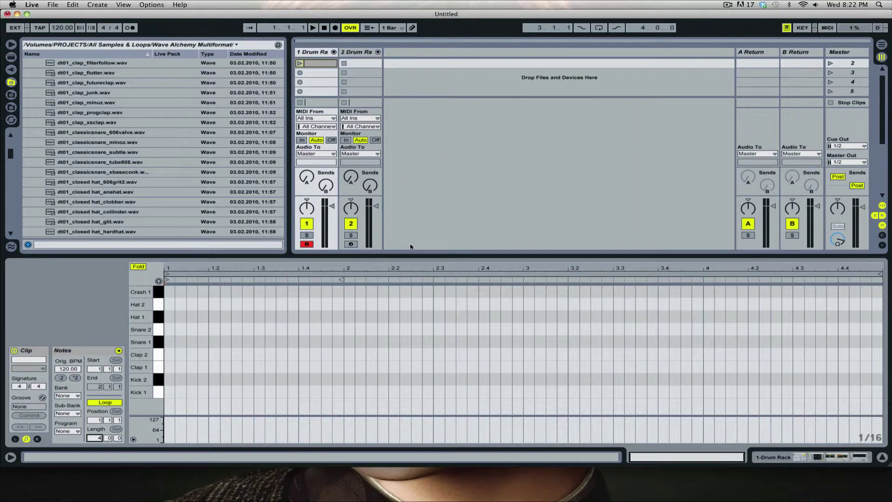
right_click(276, 355)
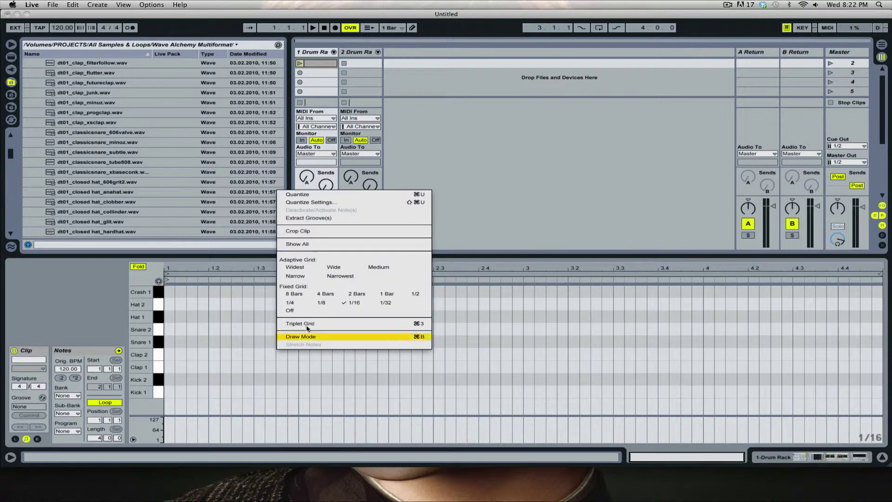
left_click(288, 303)
left_click_drag(342, 279, 878, 284)
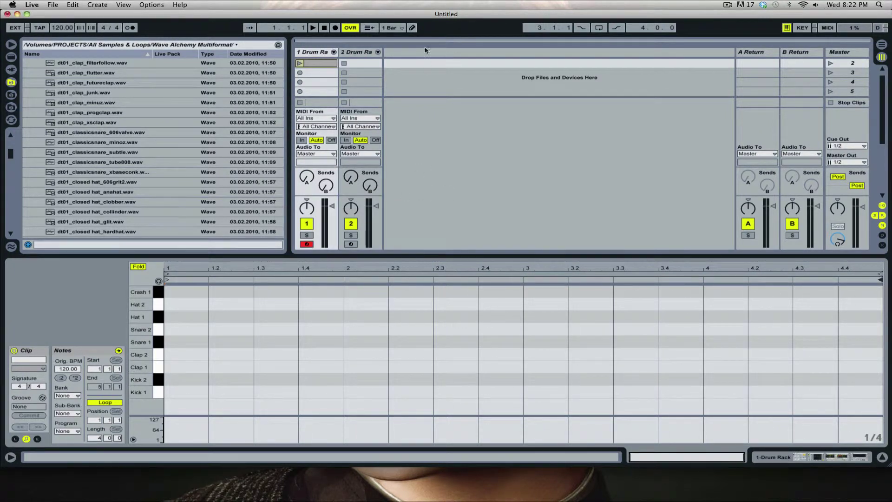
- Return to the first track's devices and show the Drum Rack's chain list, checking its description in the Info View
left_click(323, 53)
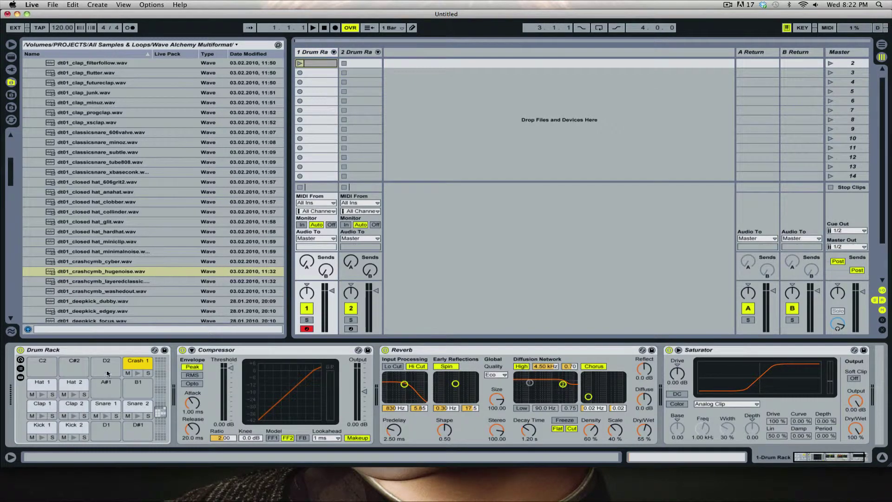
left_click(20, 368)
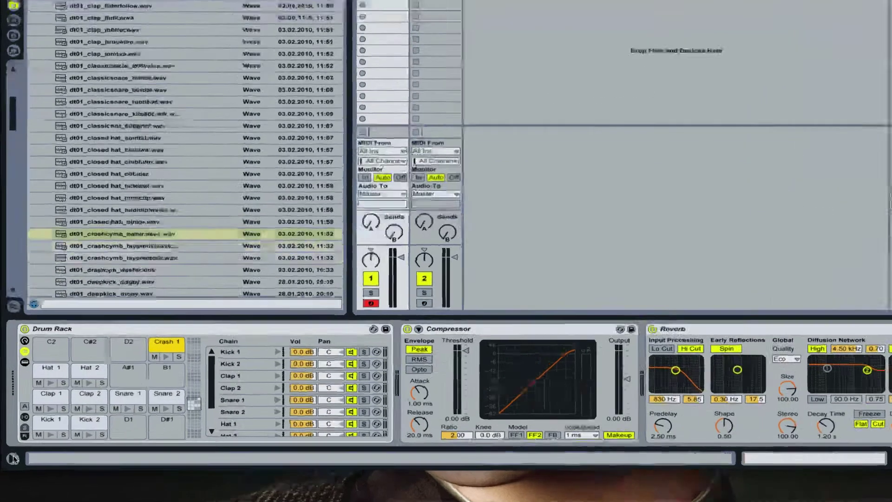
key("super+shift+question")
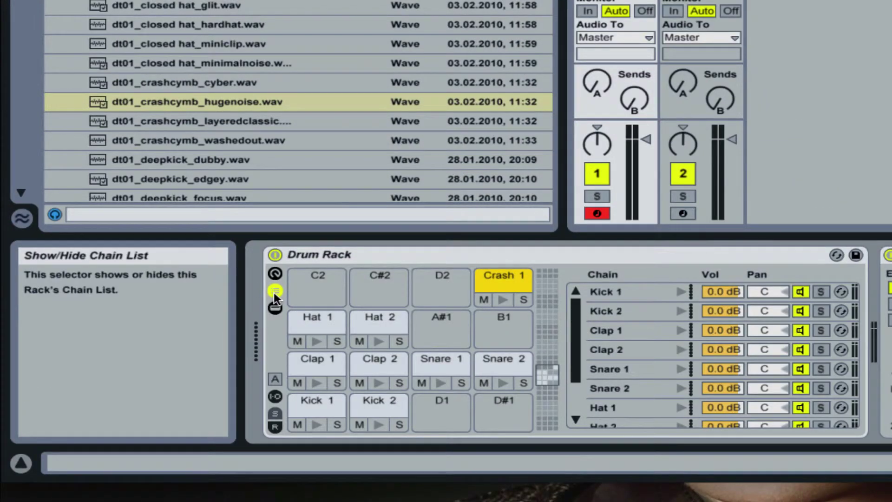
left_click(26, 458)
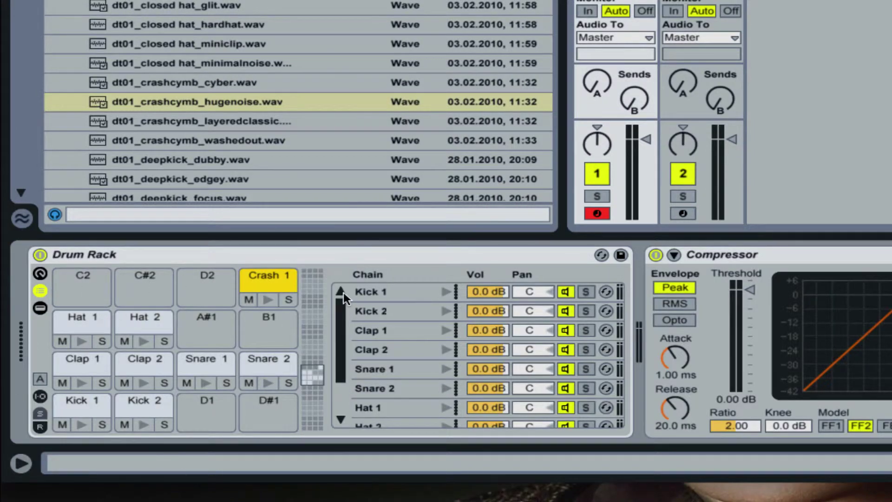
- Group the Kick 1 and Kick 2 chains, and group the chains from Clap 1 through Snare 2
left_click(383, 292)
left_click(379, 308, "shift")
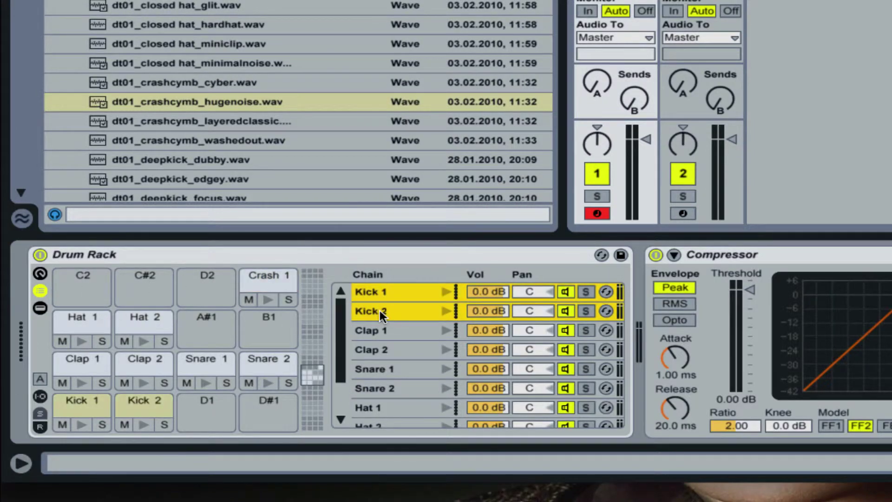
key("ctrl+g")
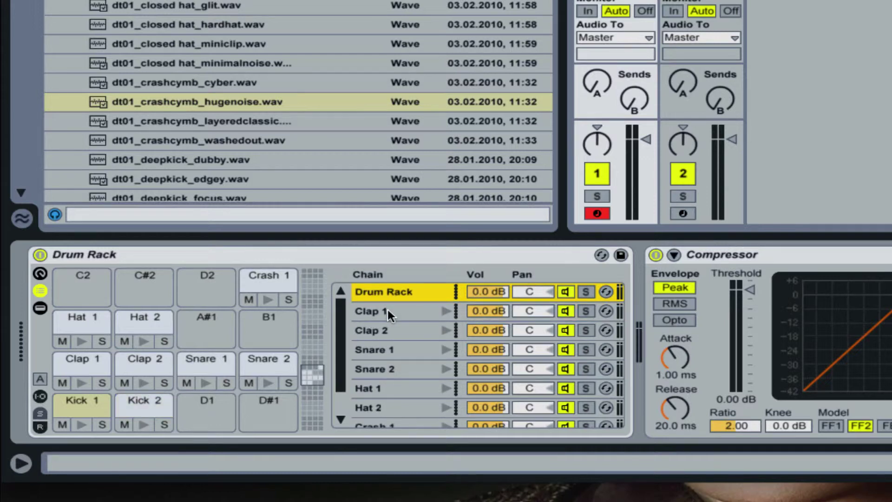
left_click(386, 313)
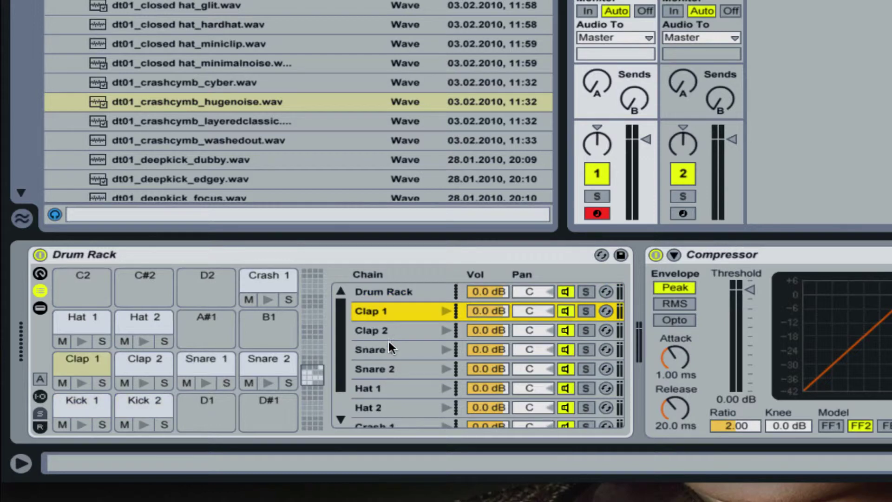
left_click(396, 370, "shift")
key("ctrl+g")
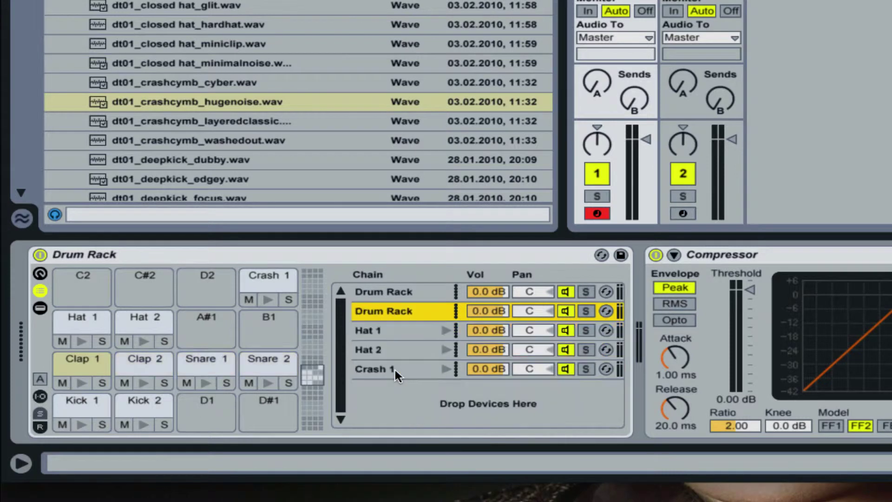
- Group the Hat 1, Hat 2 and Crash 1 chains in the first track's Drum Rack
left_click(372, 329)
left_click(389, 370, "shift")
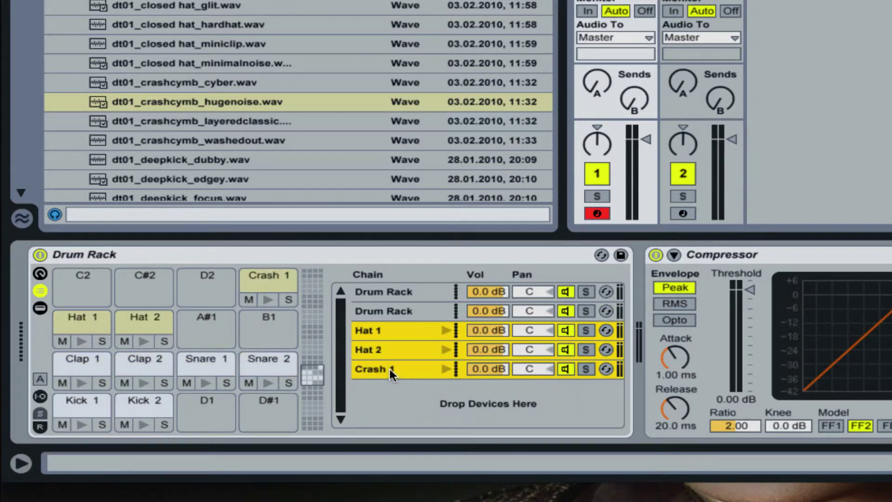
key("ctrl+g")
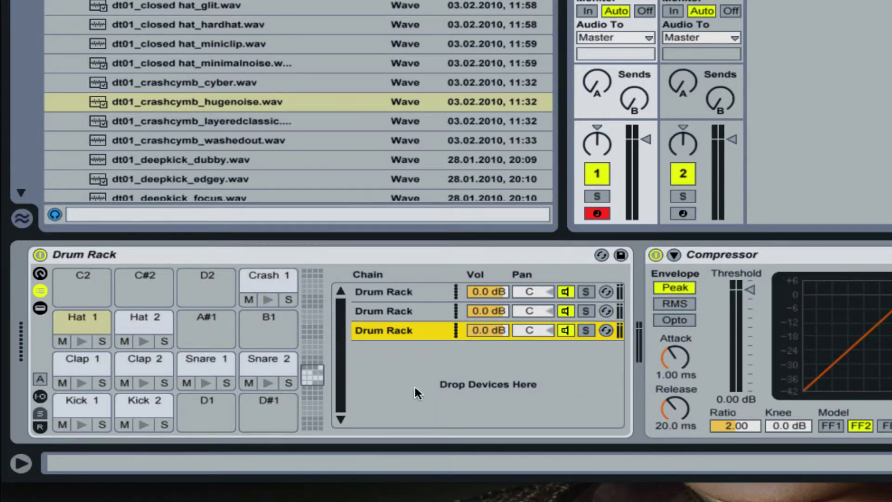
- Rename the grouped chain containing the two kicks as Kicks
left_click(413, 288)
key("ctrl+r")
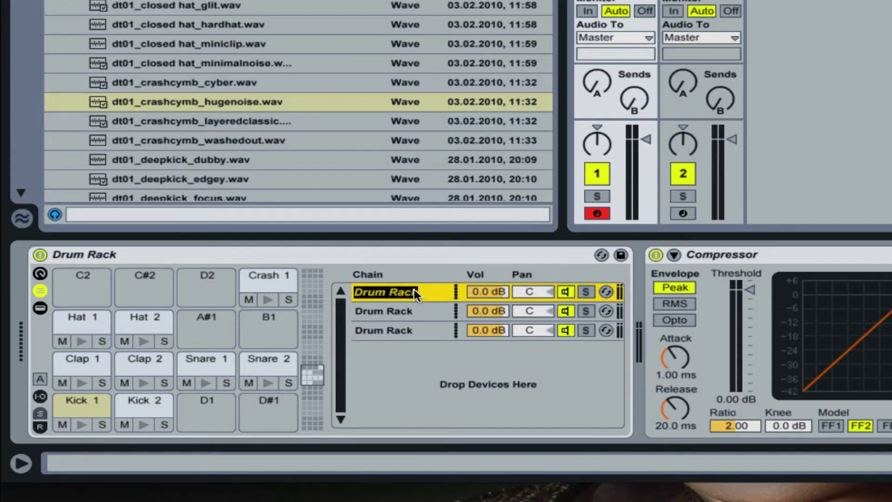
type("Kci")
key("BackSpace")
key("BackSpace")
type("icks")
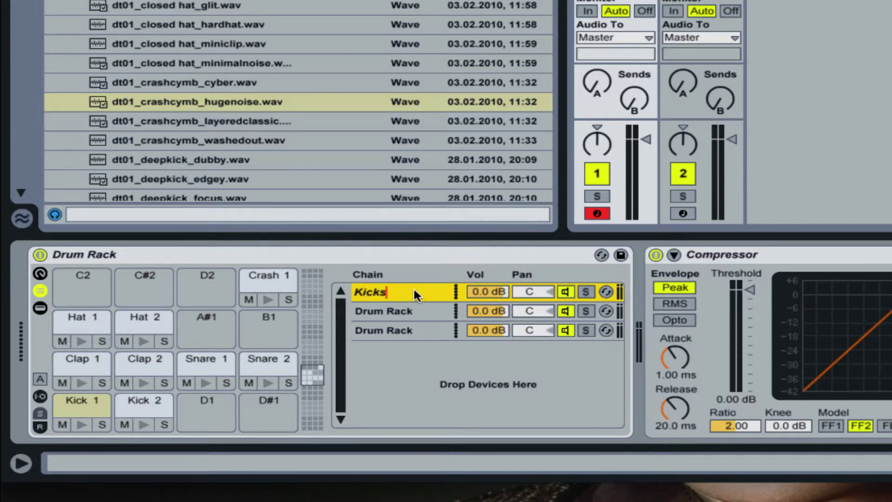
key("Return")
- Rename the grouped chain containing the claps and snares as Calp/Snare
left_click(413, 309)
key("ctrl+r")
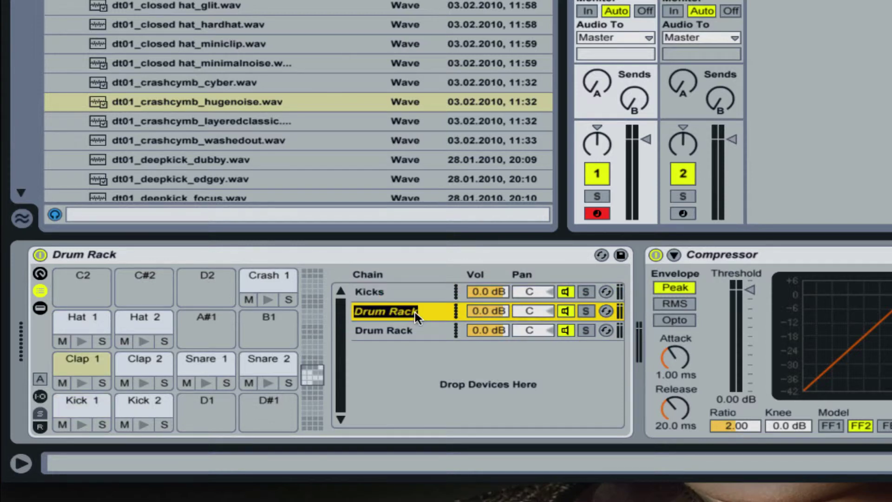
type("Calp.")
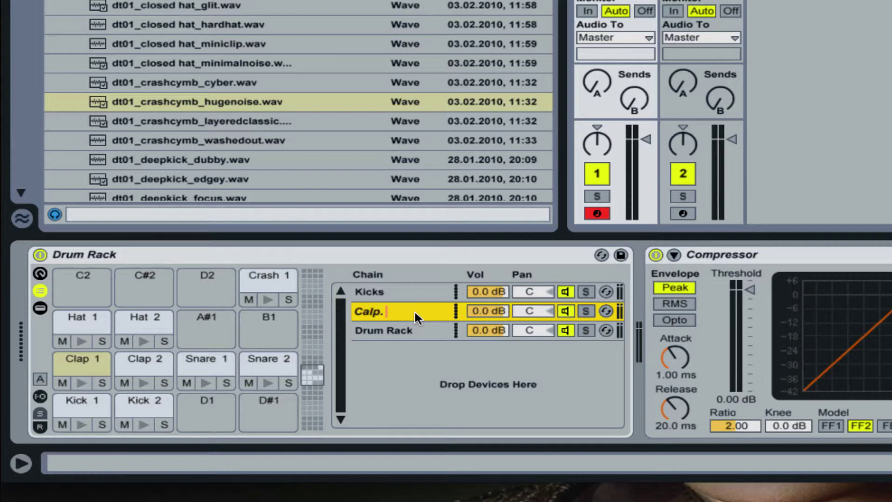
key("BackSpace")
key("BackSpace")
type("/Snare")
key("Return")
- Rename the grouped chain containing the hats and crash as Hats
left_click(405, 330)
key("ctrl+r")
type("H")
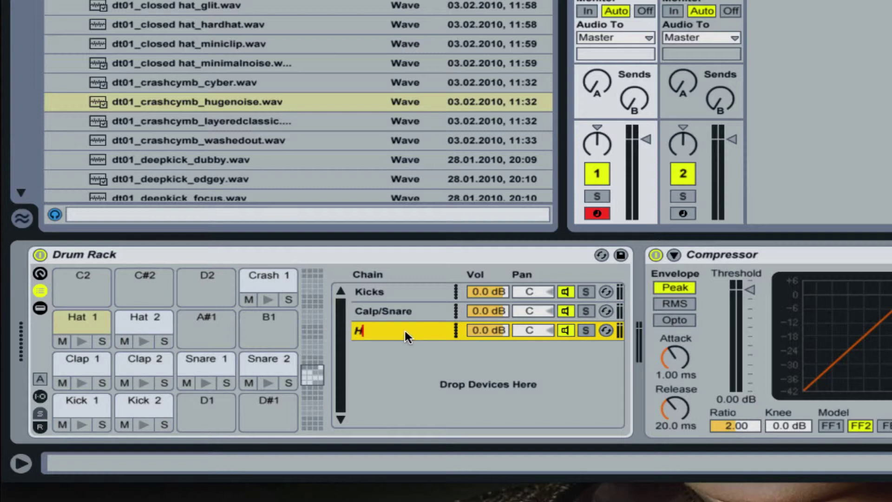
type("ats")
key("Return")
- Add an Auto Filter to the Kicks chain and copy it onto the Calp/Snare and Hats chains
left_click(376, 291)
key("super+alt+b")
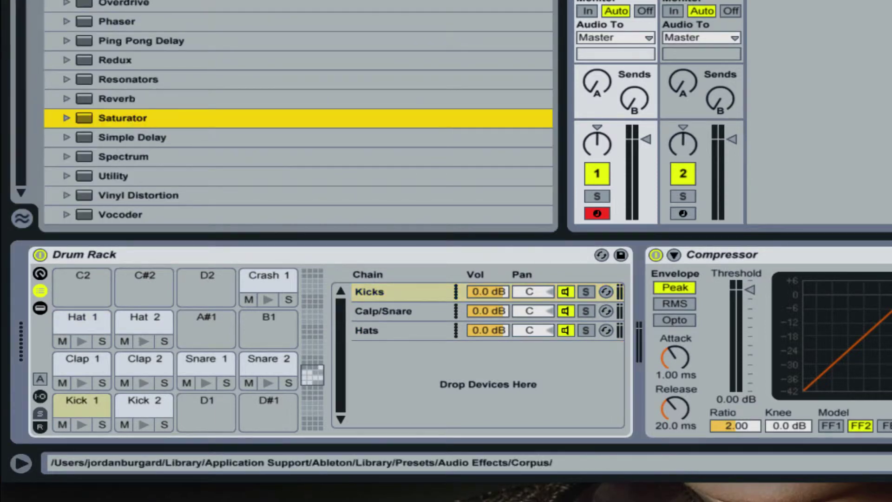
key("Left")
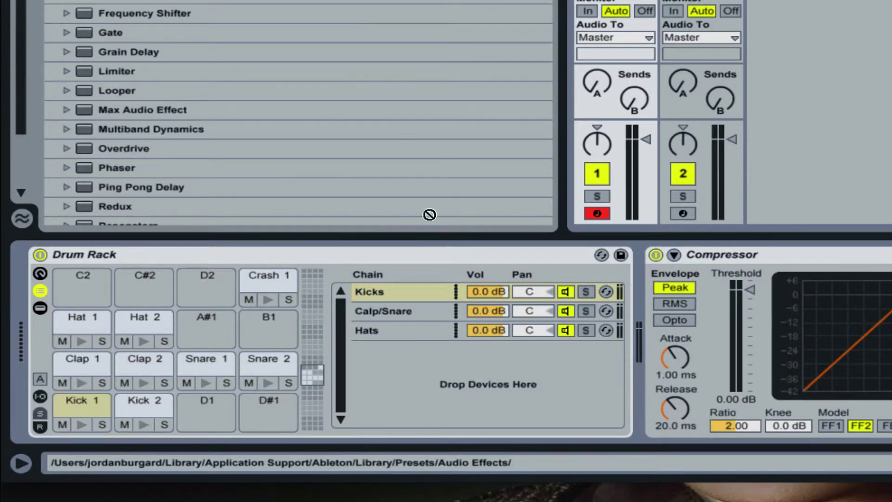
left_click(409, 291)
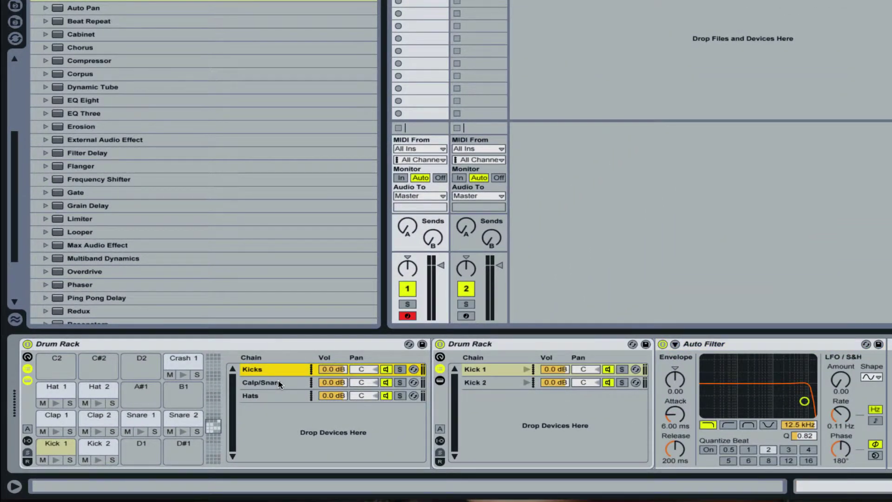
left_click_drag(285, 394, 286, 395)
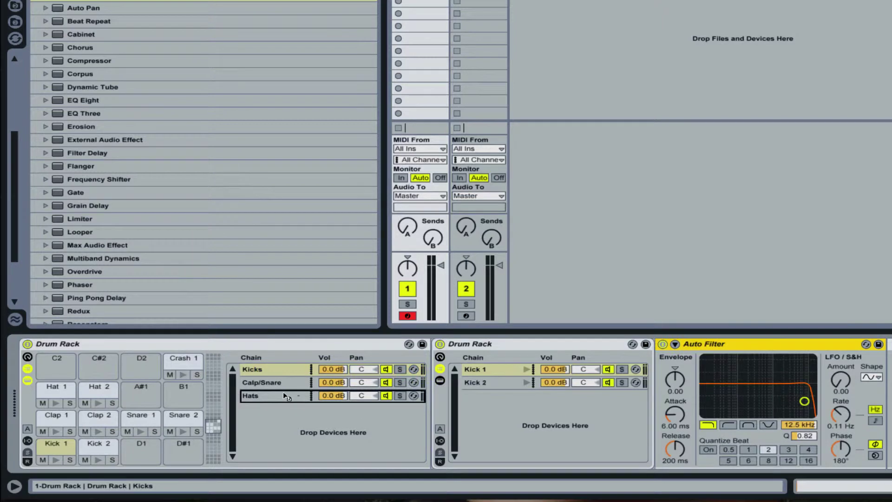
left_click(274, 370)
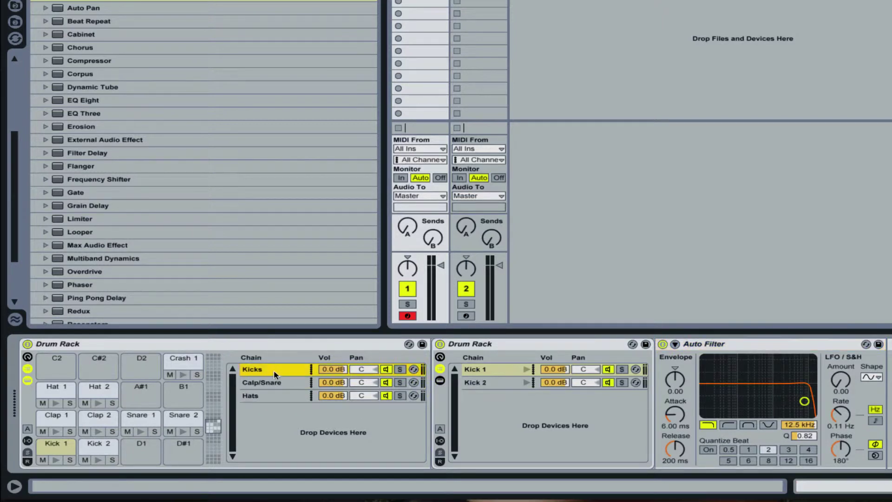
- Switch the Kicks chain's Auto Filter to high-pass and set its cutoff frequency to 40 Hz
left_click(728, 424)
left_click_drag(804, 401, 706, 403)
left_click(794, 426)
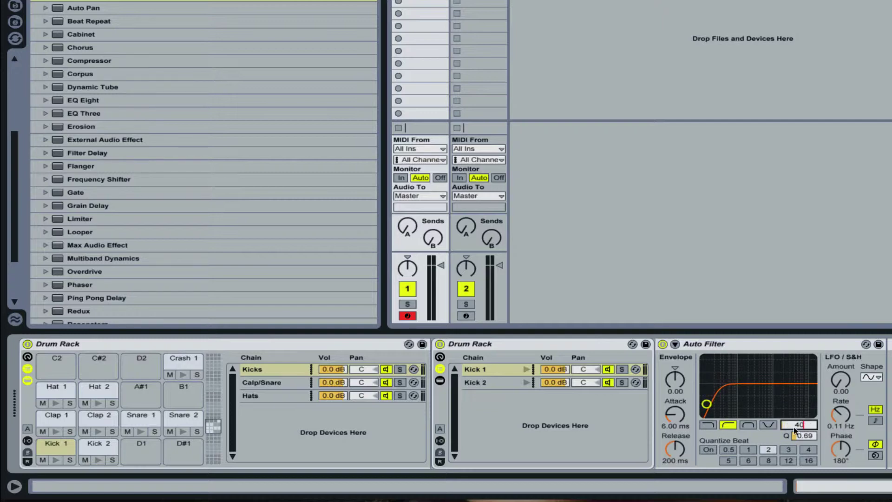
type("40")
key("Return")
- Set the Kicks chain's Auto Filter cutoff to 100 Hz
left_click(288, 382)
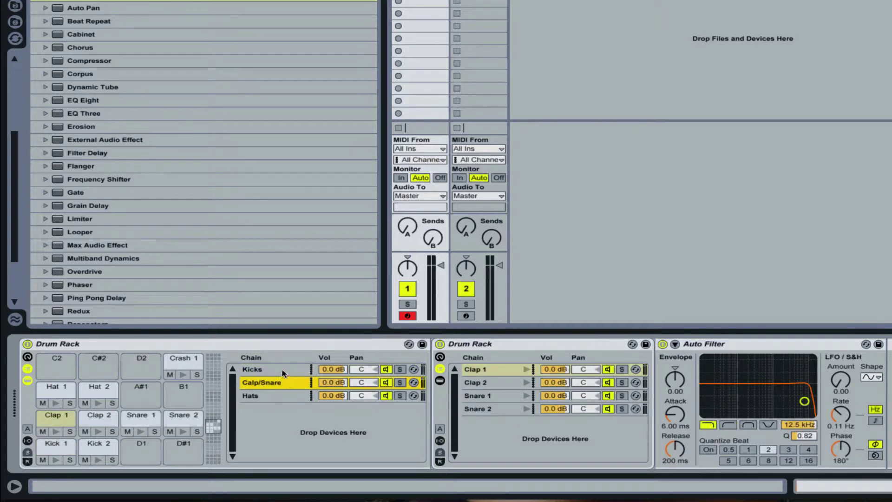
left_click(283, 370)
left_click(792, 425)
type("100")
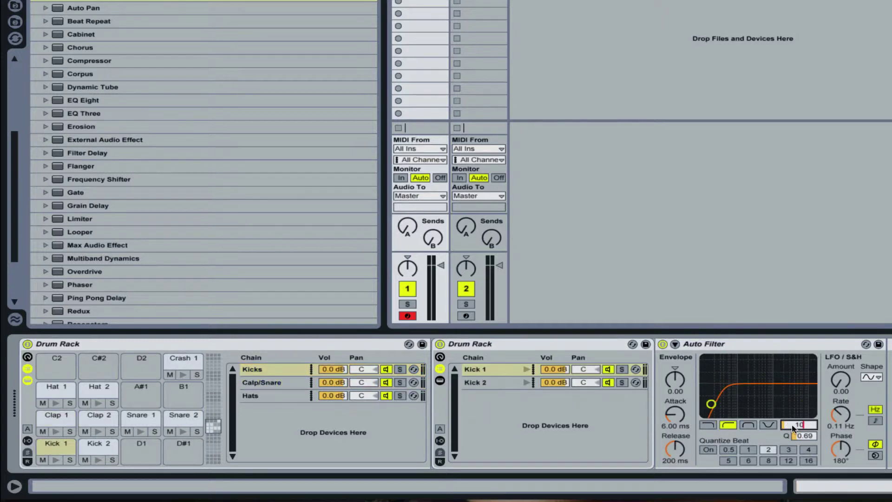
key("Return")
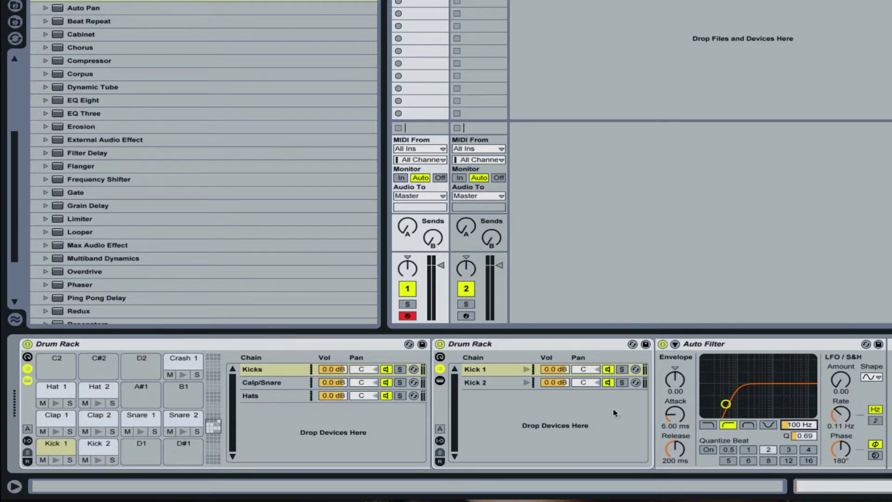
- Switch the Calp/Snare and Hats Auto Filters to high-pass, with cutoffs of 300 Hz and 1.00 kHz respectively
left_click(273, 382)
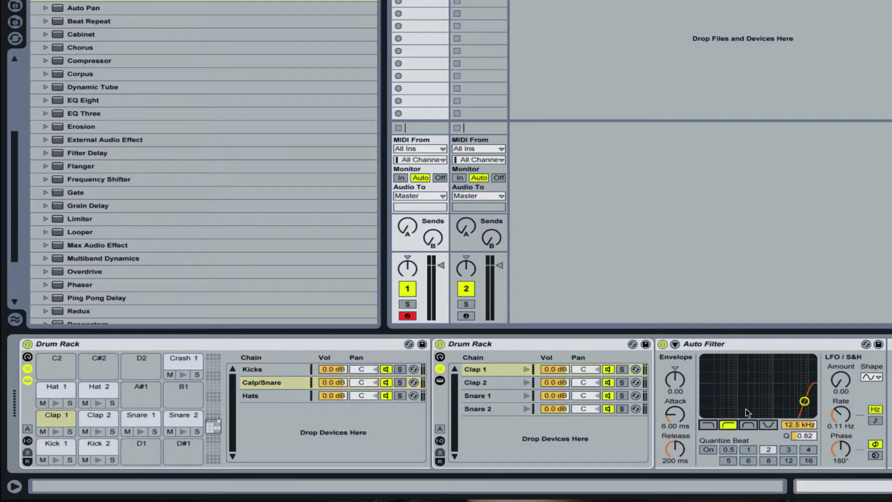
left_click_drag(746, 411, 743, 402)
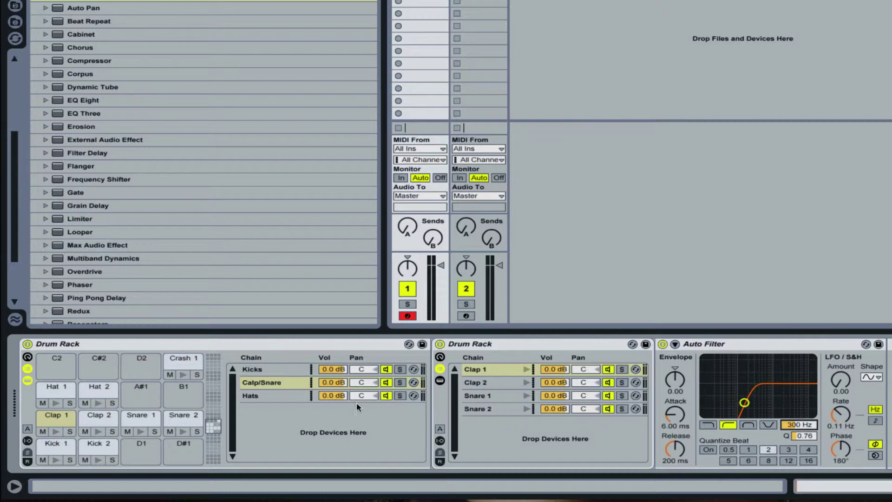
left_click(297, 397)
left_click(729, 424)
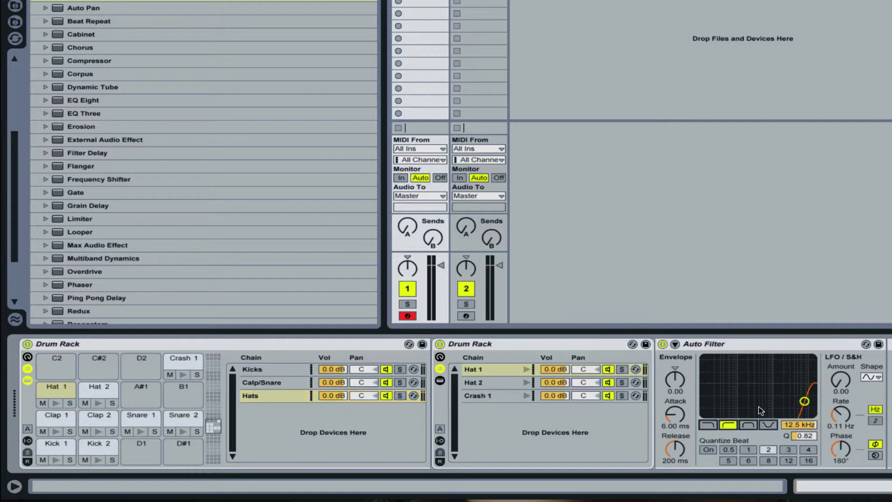
left_click_drag(804, 400, 774, 401)
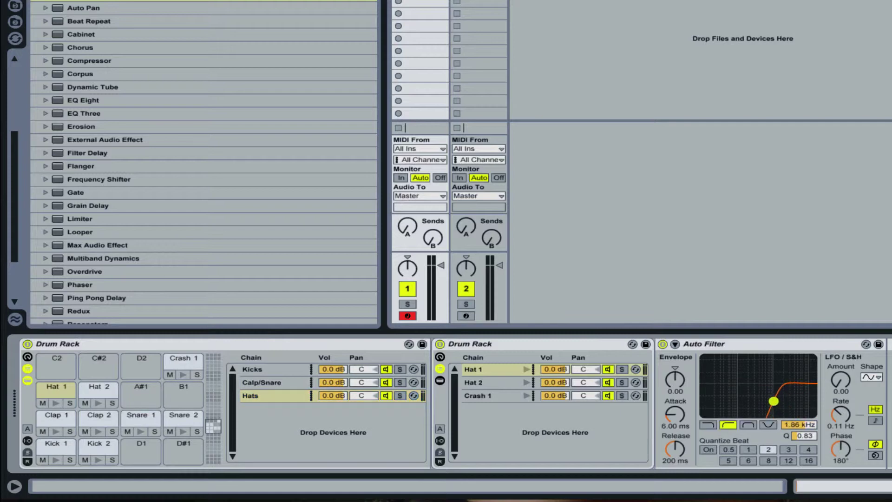
type("26")
key("Return")
left_click_drag(800, 430, 800, 414)
left_click_drag(742, 400, 764, 405)
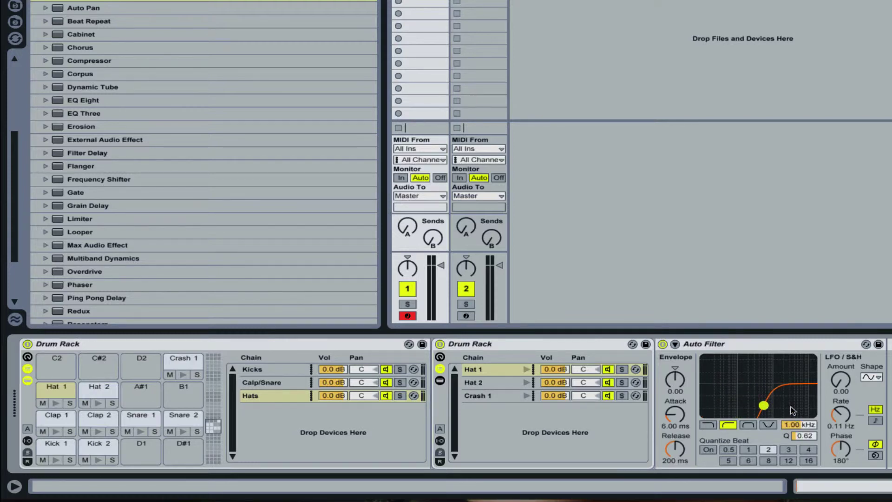
- Review the Auto Filter settings on the Kicks, Calp/Snare and Hats chains, and show the second track's devices
left_click(281, 372)
left_click(271, 384)
left_click(265, 394)
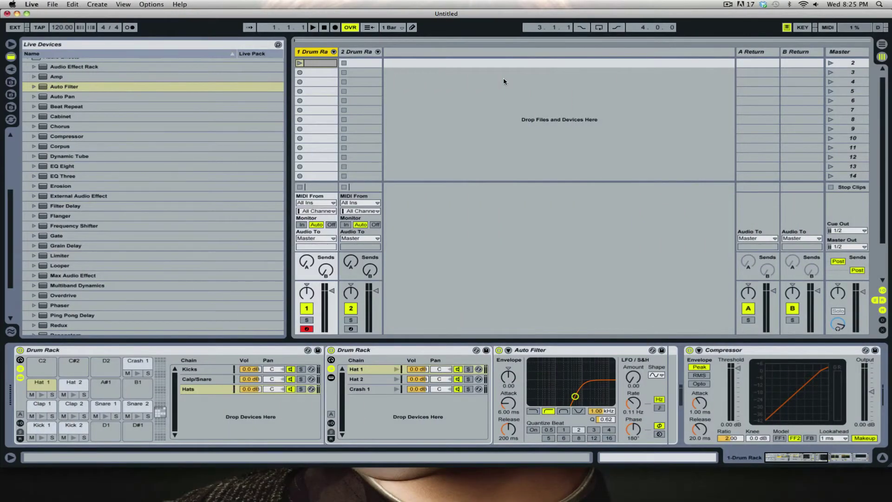
left_click(349, 52)
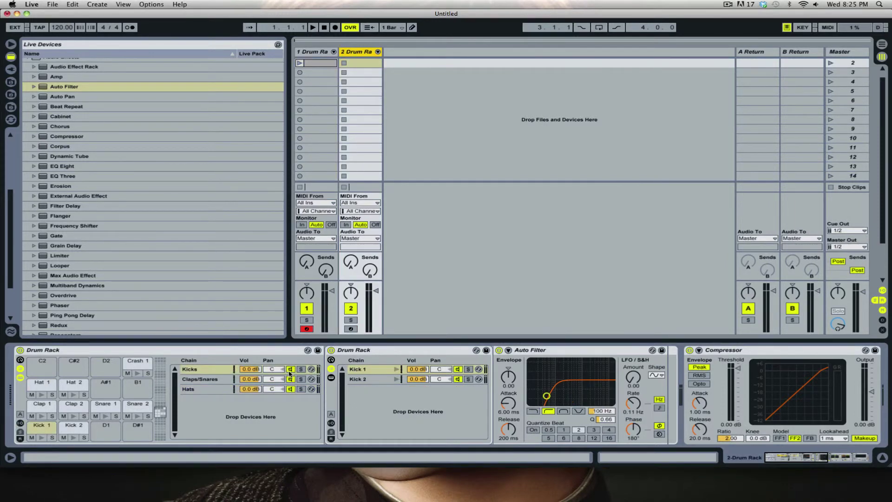
- Open the first track's clip and look through the file browser's bookmarked sample locations and the Desktop folder
left_click(320, 63)
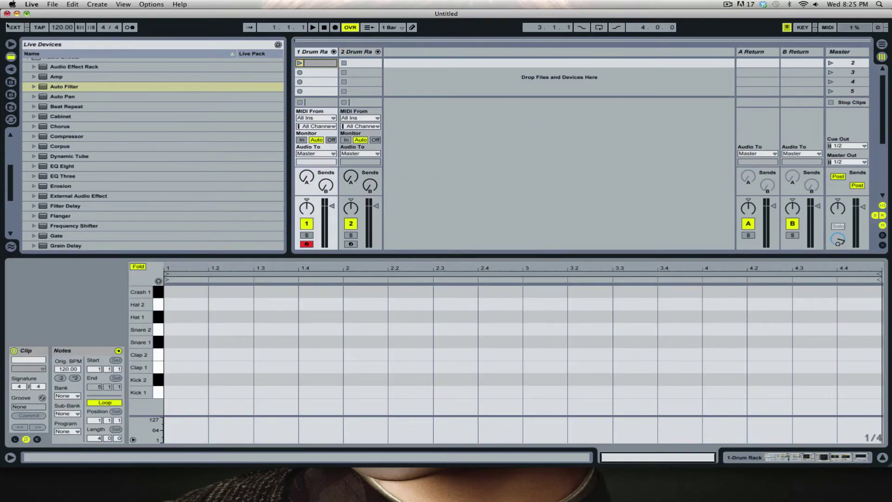
left_click(11, 82)
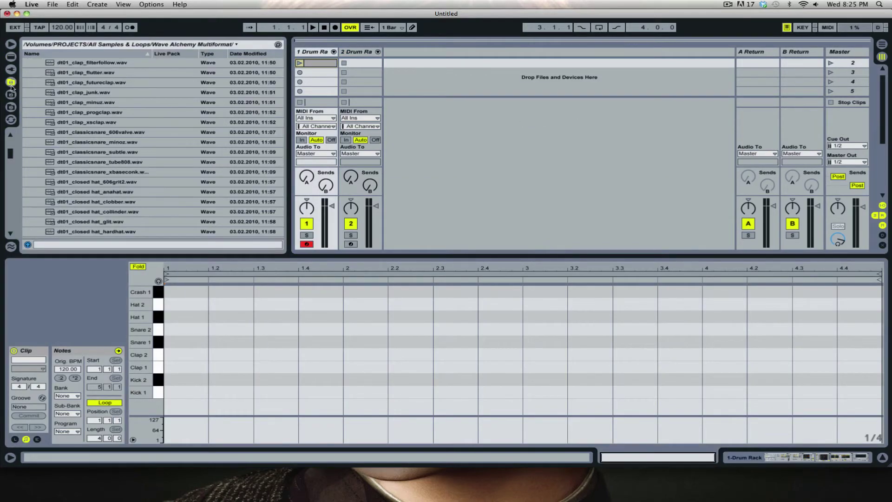
left_click(11, 94)
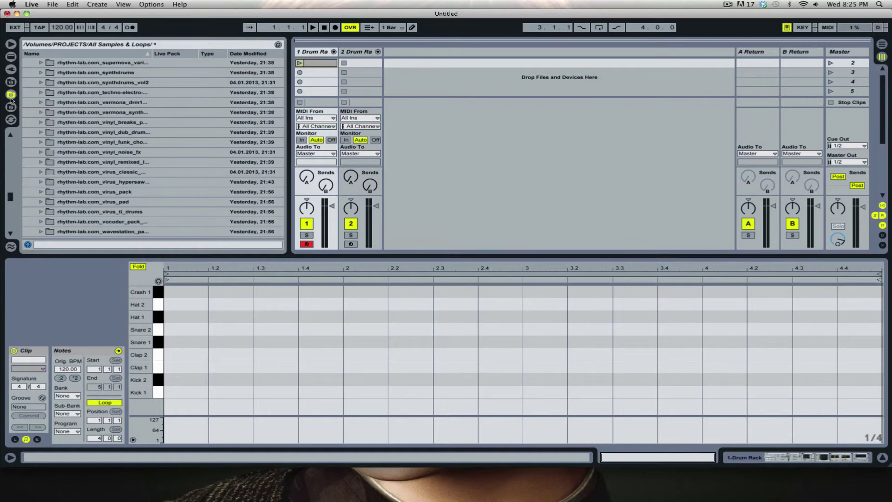
left_click(11, 107)
left_click_drag(288, 257, 283, 348)
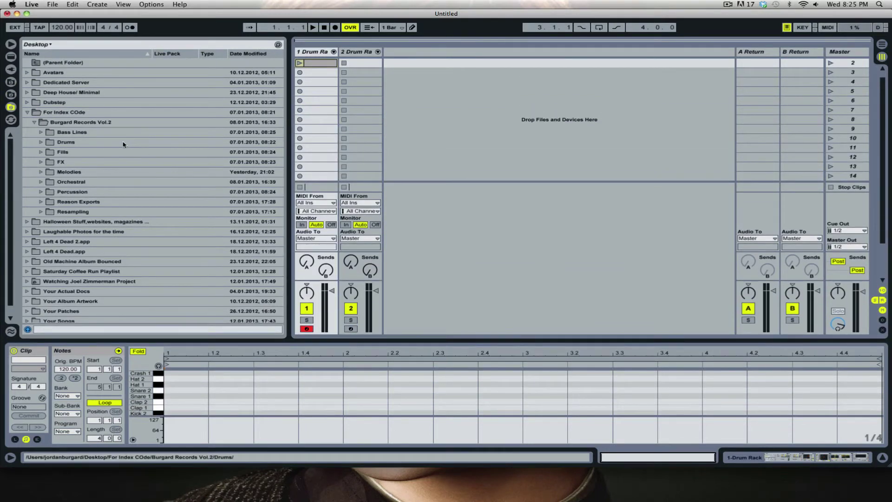
left_click(10, 120)
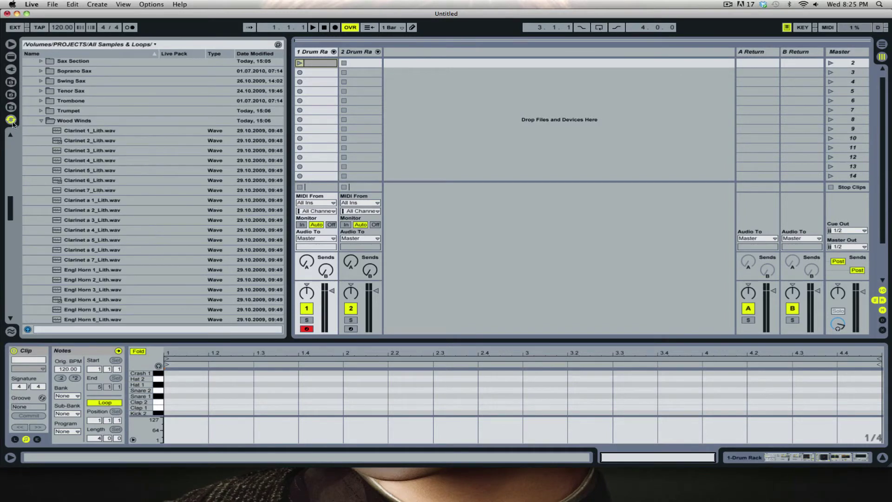
left_click(11, 81)
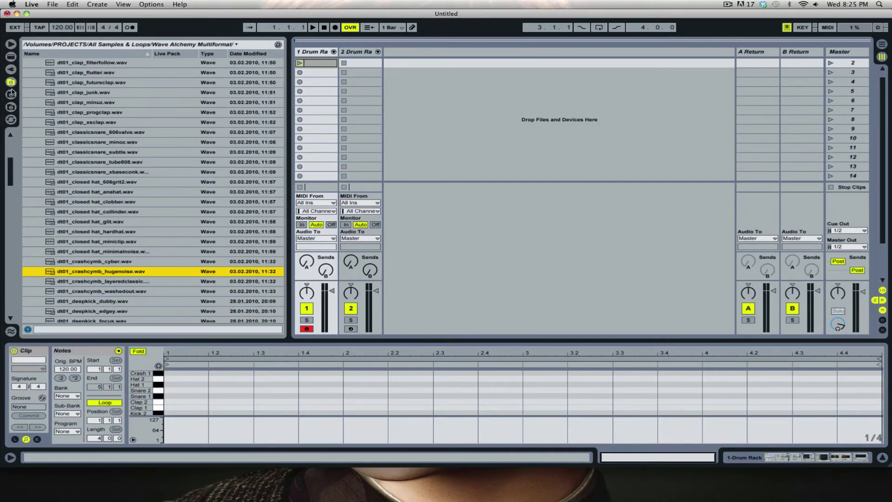
- Browse the All Samples & Loops library for sample packs, collapsing the Legenday Sample Packs folder
left_click(12, 96)
scroll(143, 216, "up", 15)
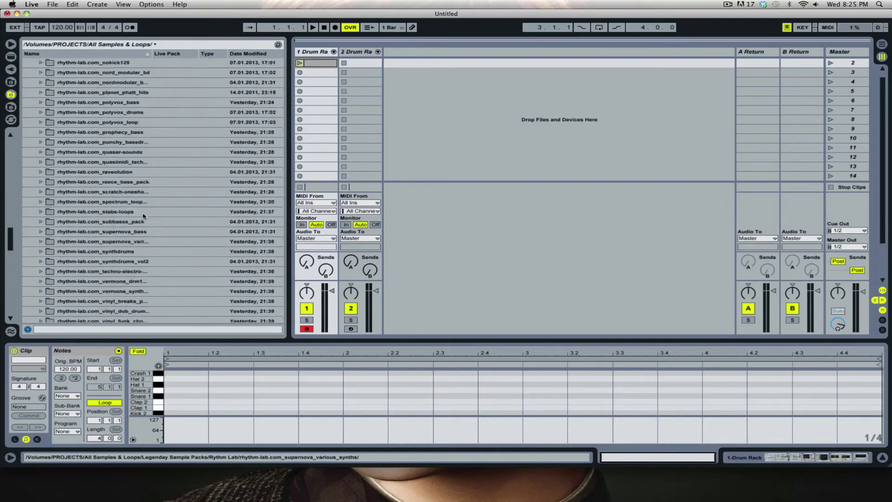
scroll(143, 216, "up", 3)
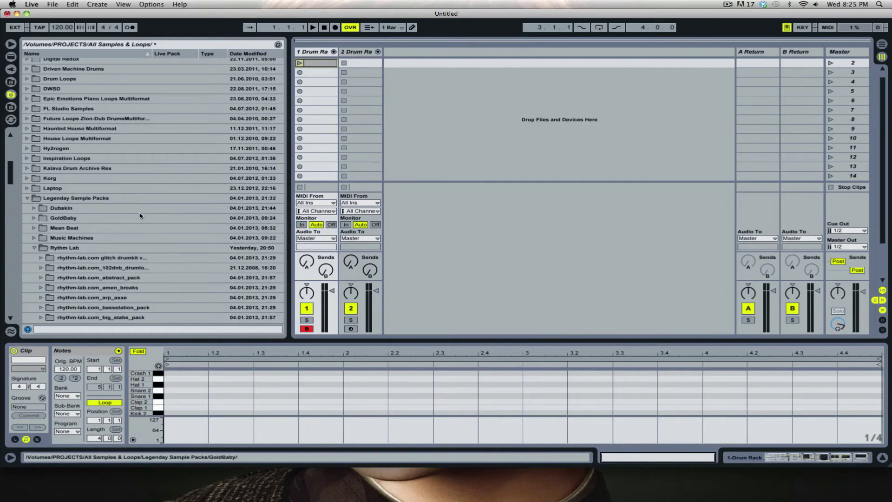
left_click(27, 199)
scroll(128, 199, "up", 8)
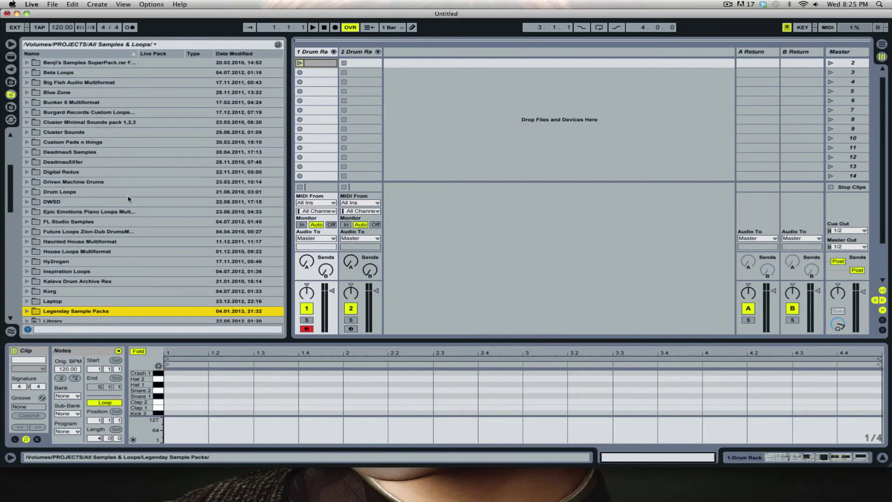
scroll(129, 198, "up", 8)
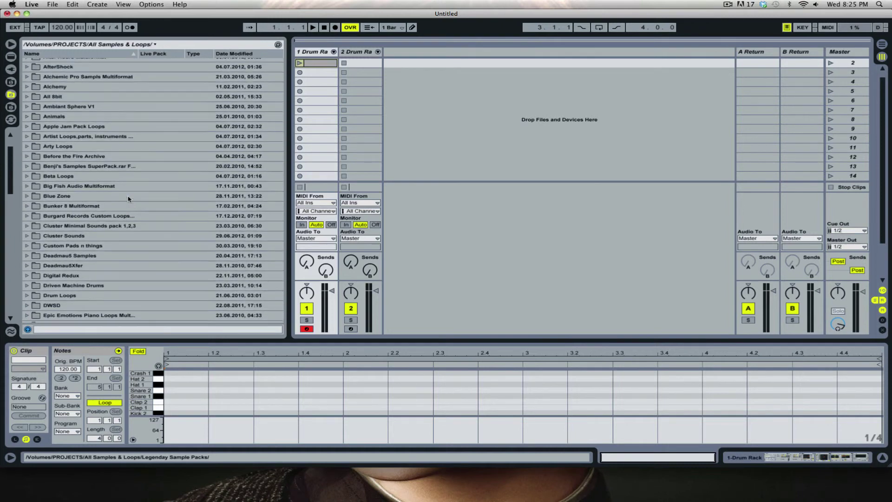
scroll(128, 199, "up", 4)
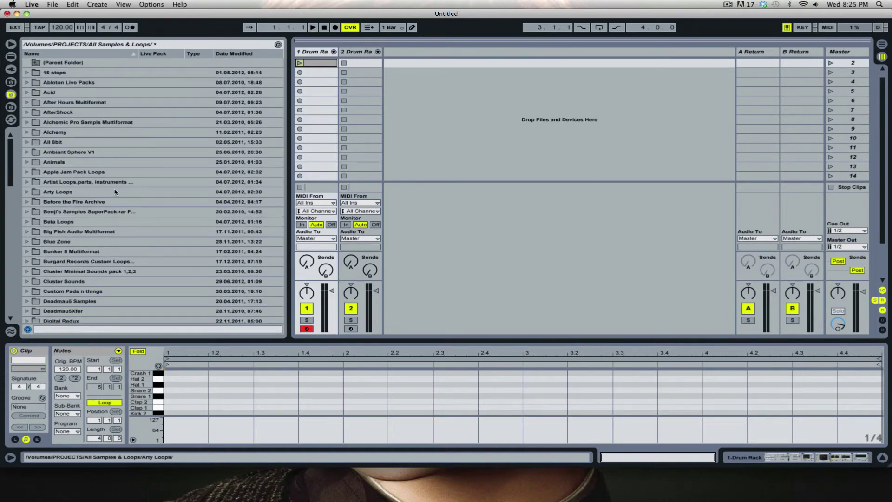
scroll(115, 192, "down", 12)
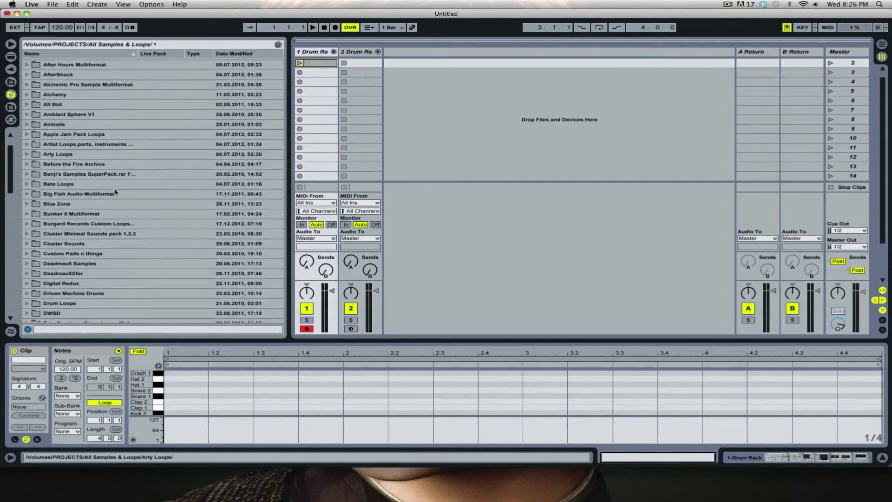
scroll(115, 191, "down", 11)
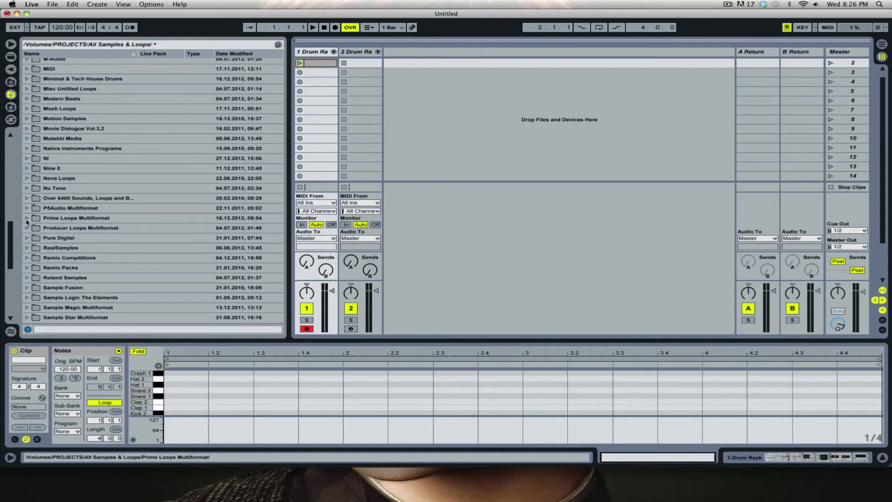
- Expand Prime Loops Multiformat, its Dubstep Producer pack and the Dubstep_Beats folder to examine the drum categories
left_click(27, 221)
scroll(122, 249, "down", 4)
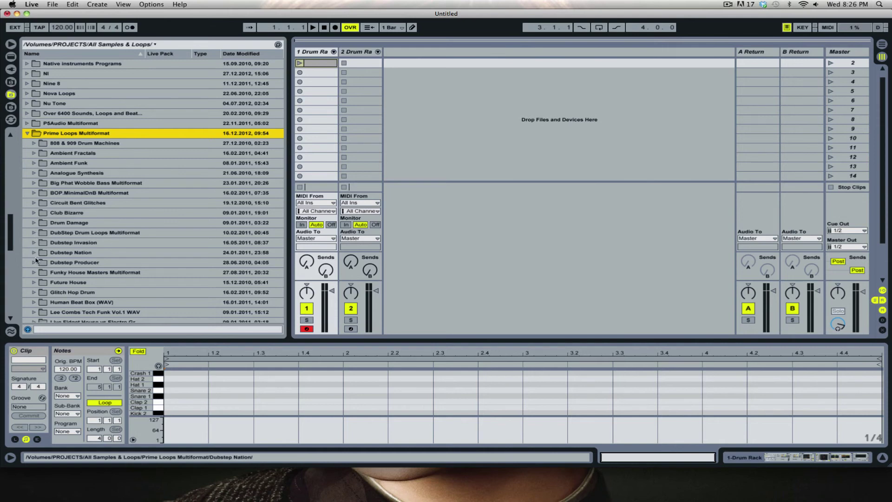
left_click(141, 259)
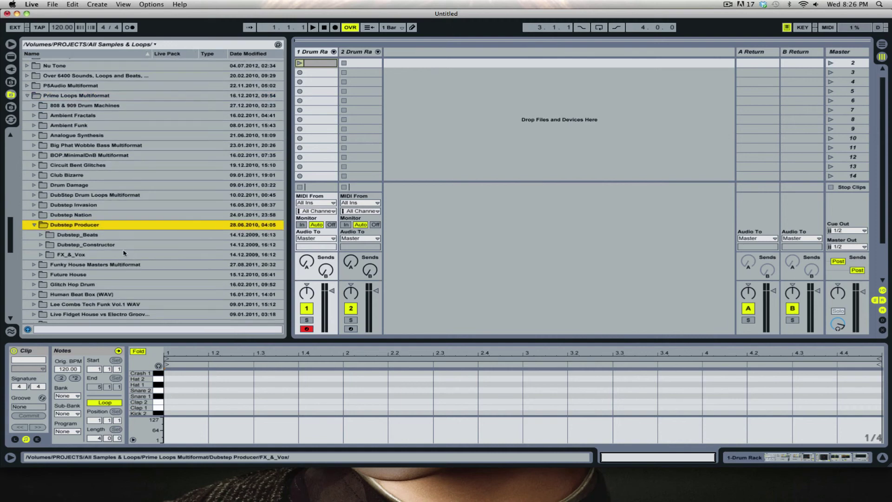
left_click(43, 235)
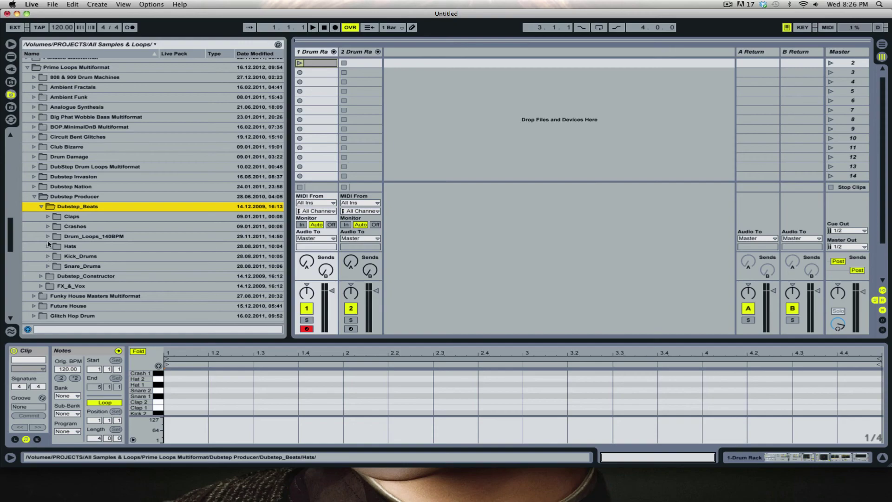
left_click(61, 239)
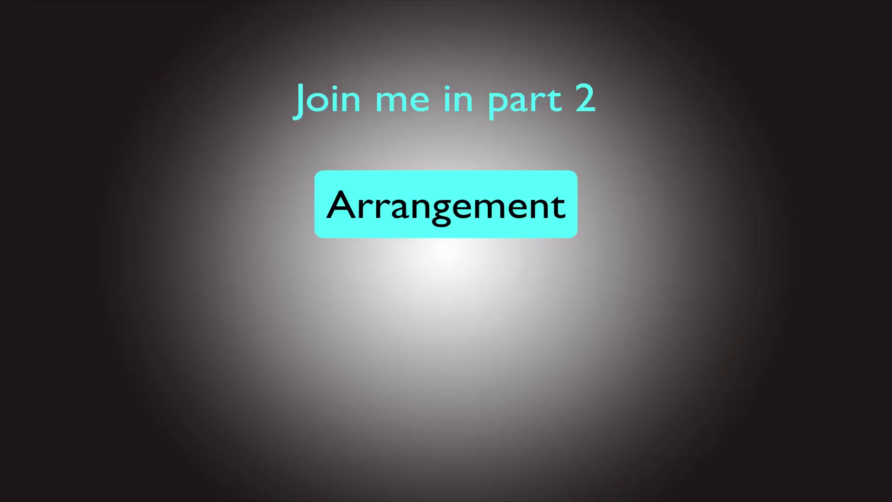